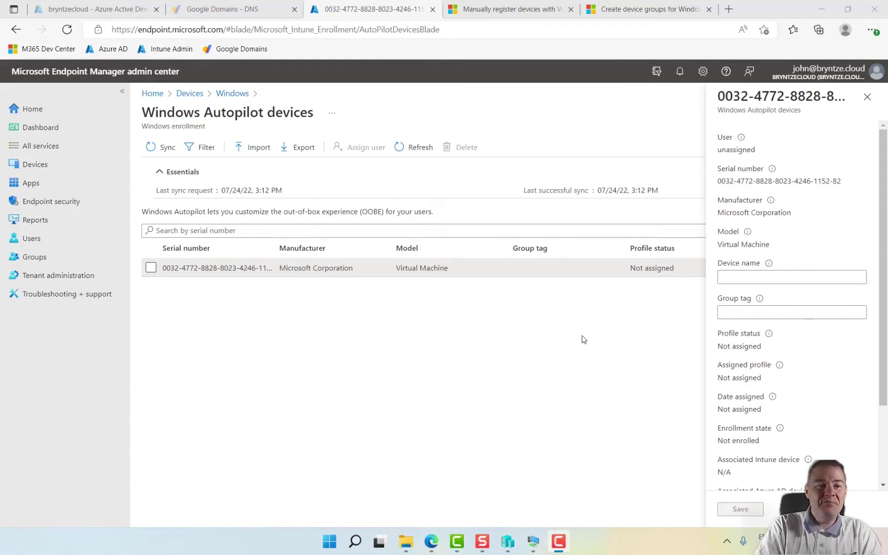
Leave the Windows Autopilot devices list and show the Devices overview page.
left_click(40, 165)
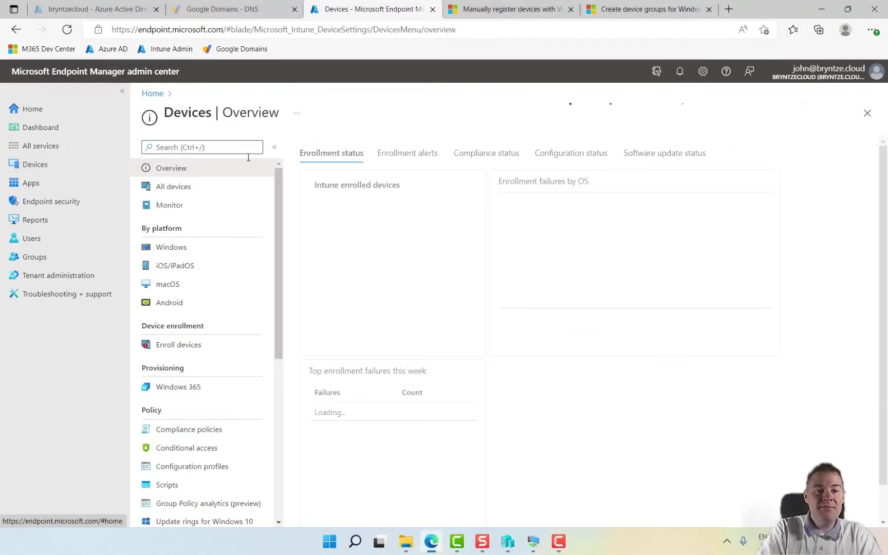
Show the Windows enrollment page for Windows devices, scrolled to the Autopilot Deployment Program options.
left_click(171, 248)
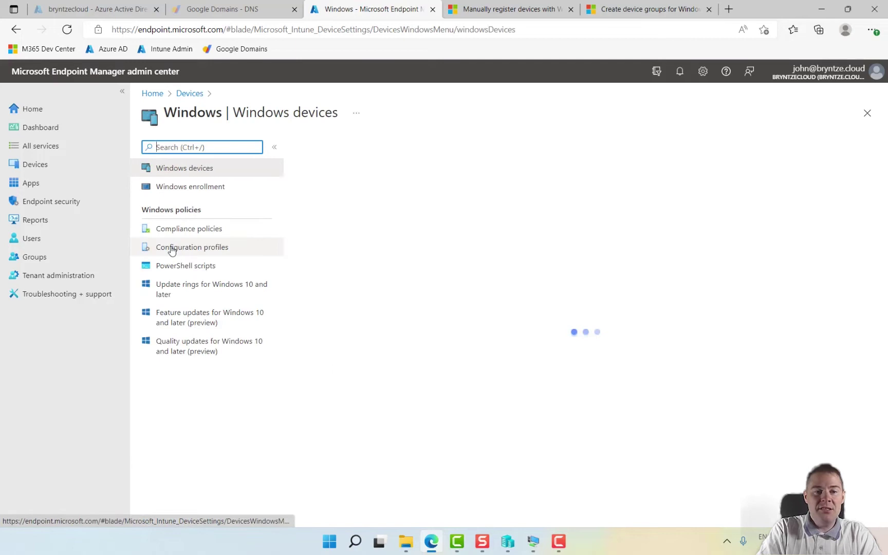
left_click(198, 193)
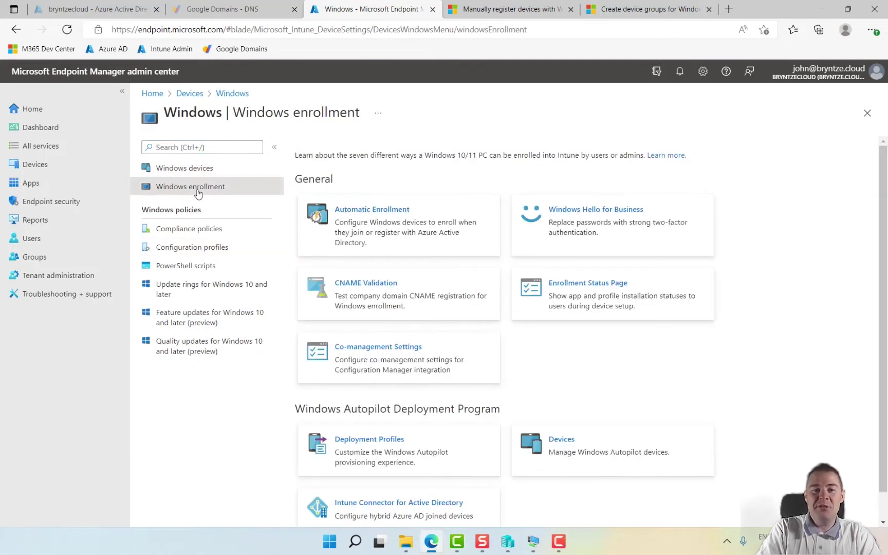
scroll(689, 380, "down", 1)
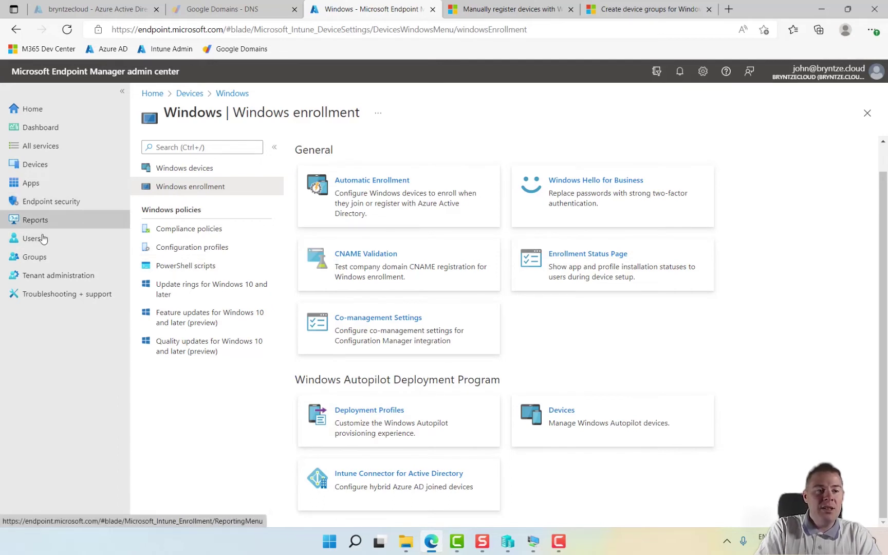
Open the All groups list in a new browser tab, skipping the account security prompt.
right_click(43, 262)
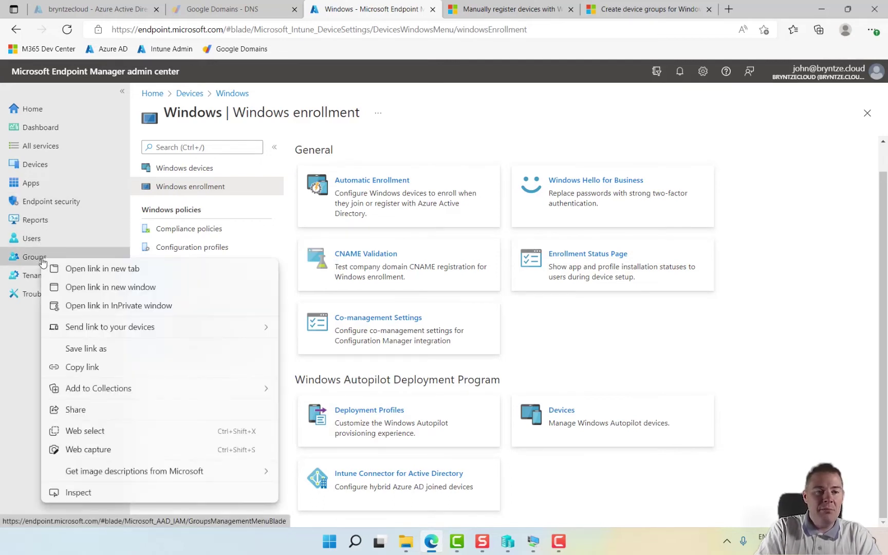
left_click(77, 268)
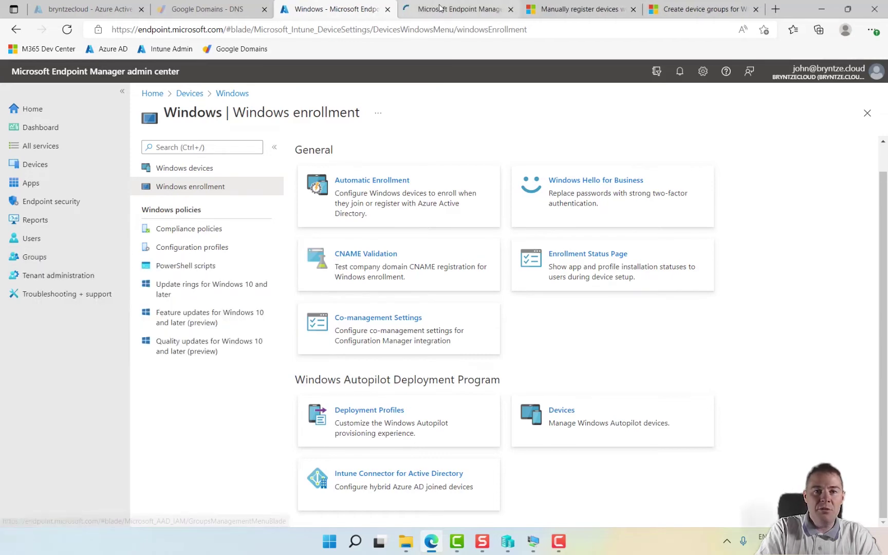
left_click(453, 8)
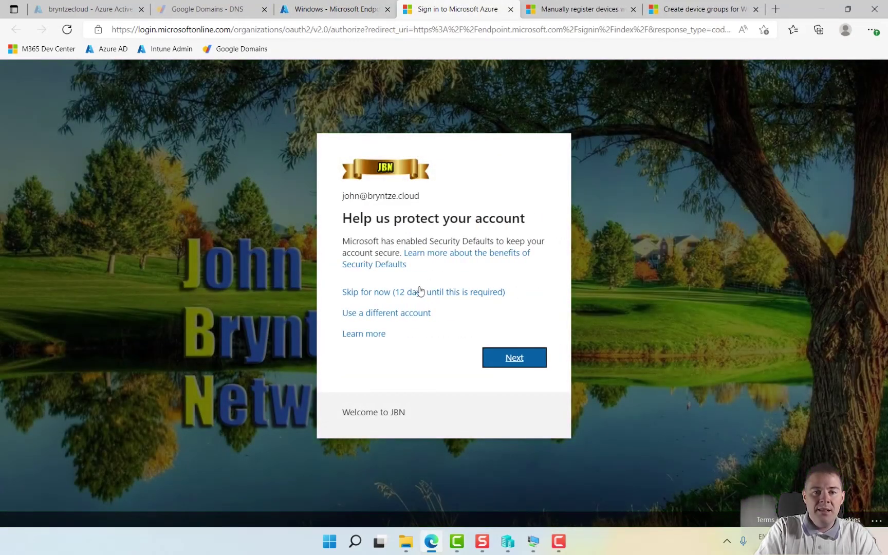
left_click(415, 294)
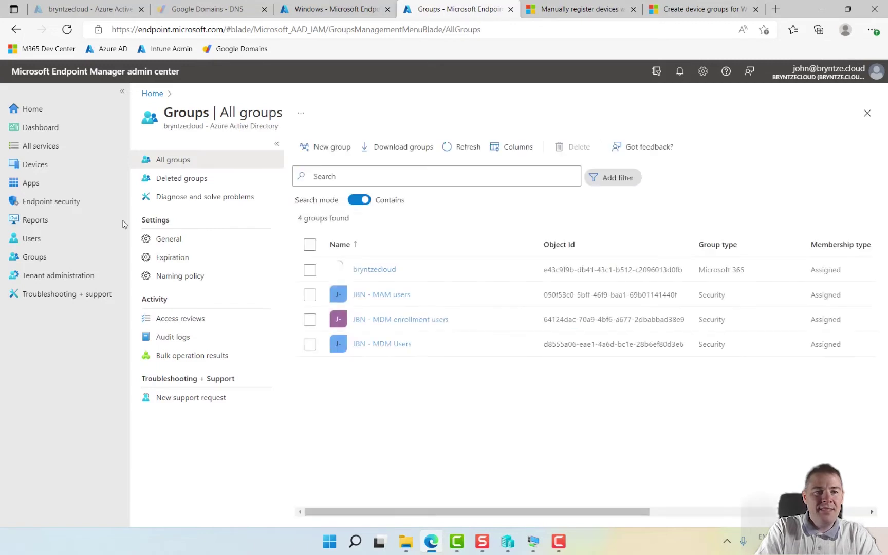
left_click(48, 256)
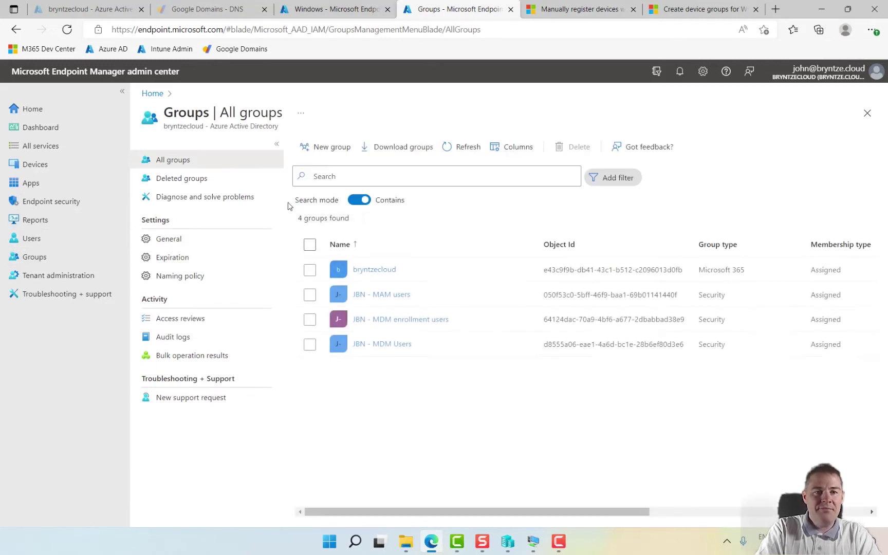
Start a new Security group named 'JBN - DP Default' and bring up the membership type choices.
left_click(328, 150)
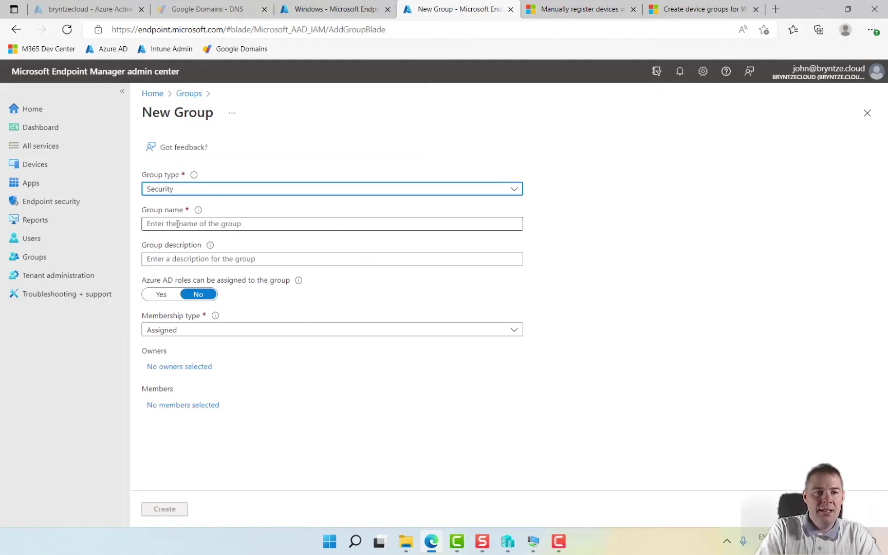
left_click(169, 195)
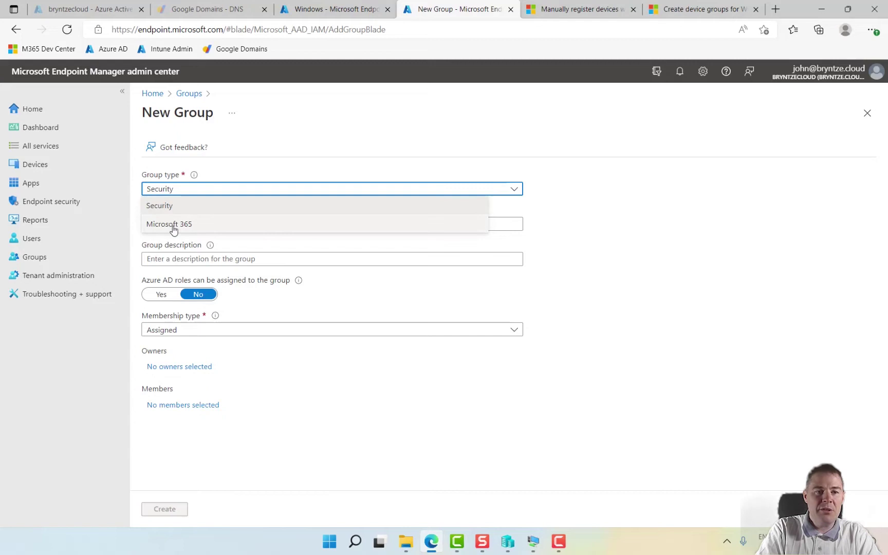
left_click(265, 167)
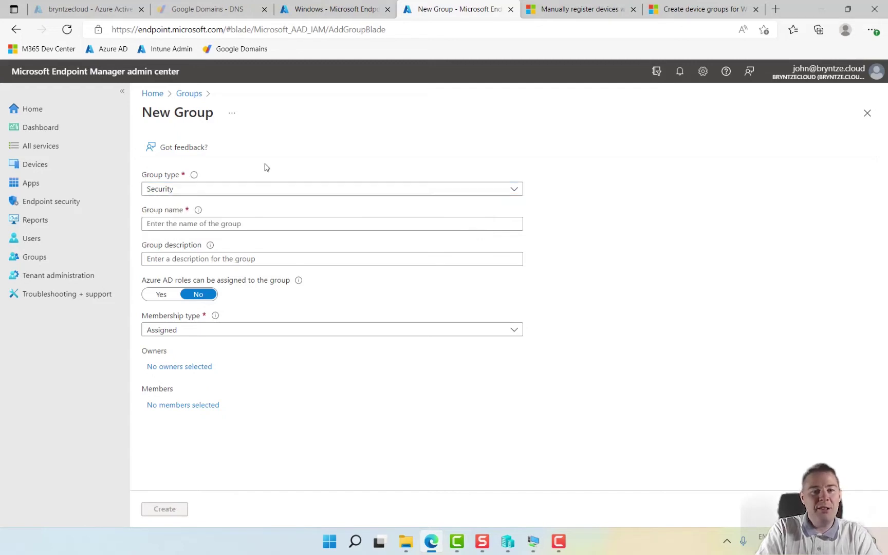
left_click(181, 224)
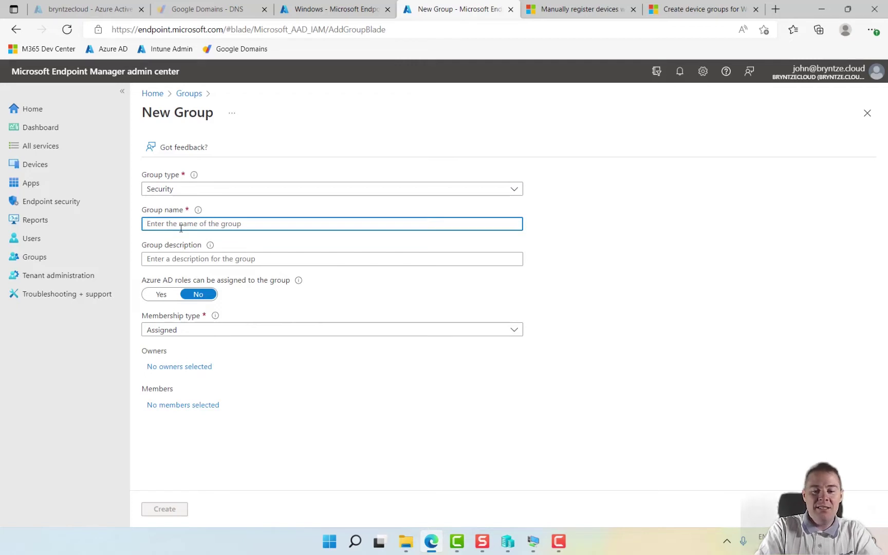
type("JBN -")
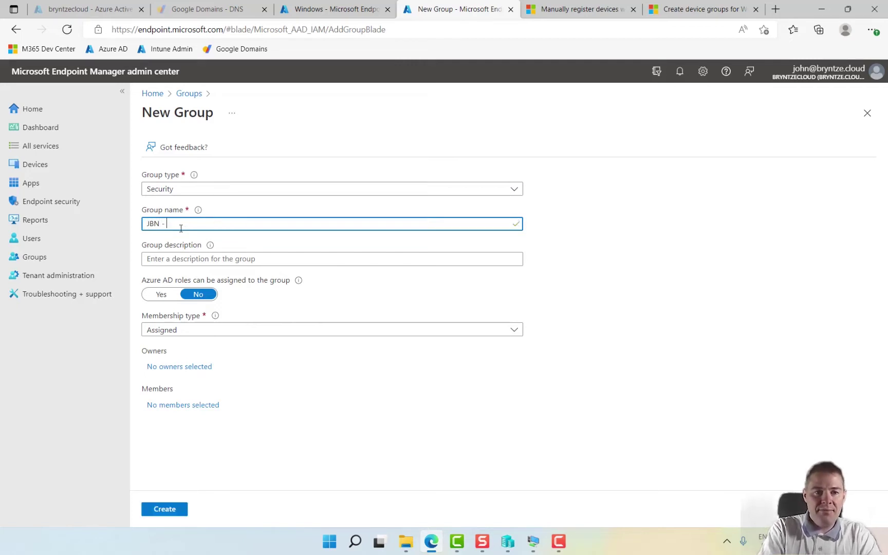
left_click(334, 14)
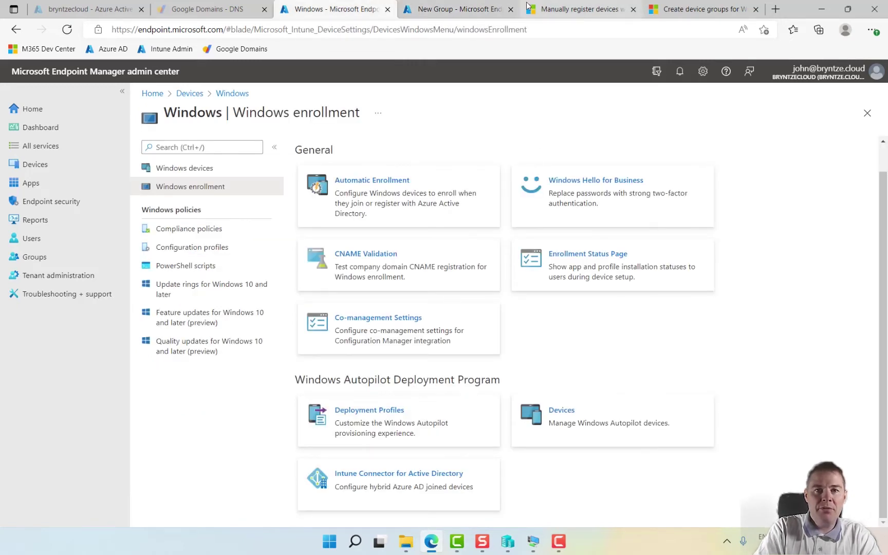
left_click(450, 11)
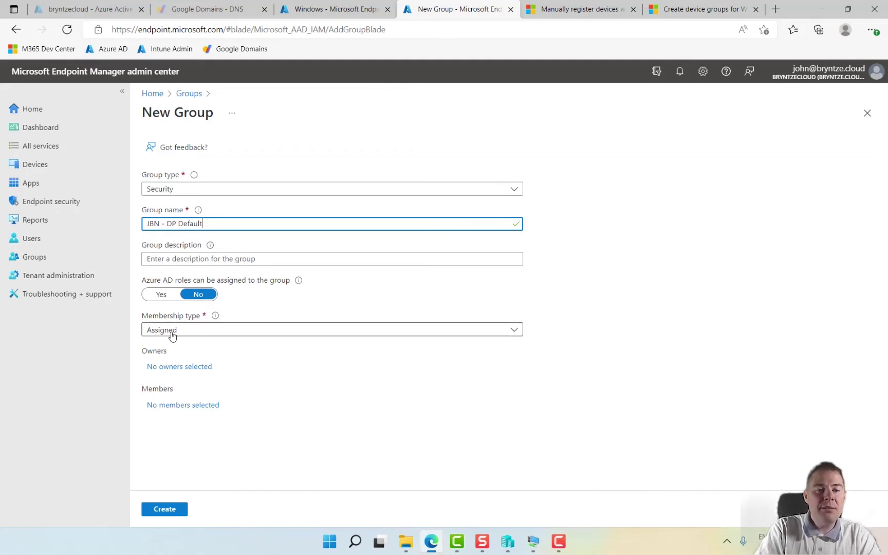
left_click(172, 334)
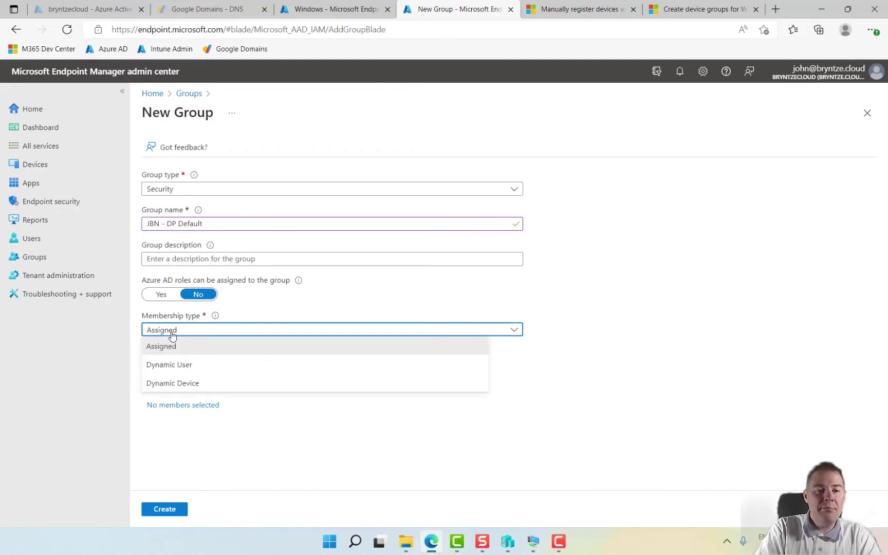
Set membership type to Dynamic Device and add the admin account as owner.
left_click(191, 388)
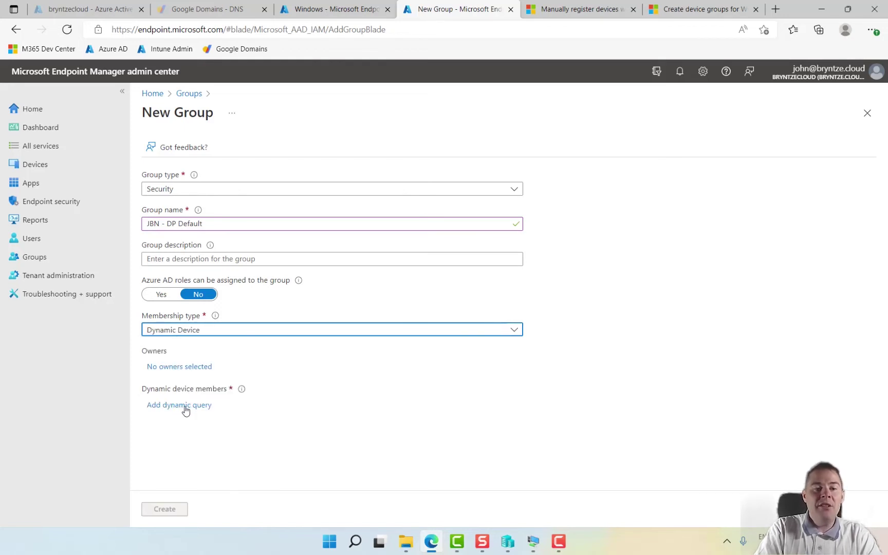
left_click(185, 367)
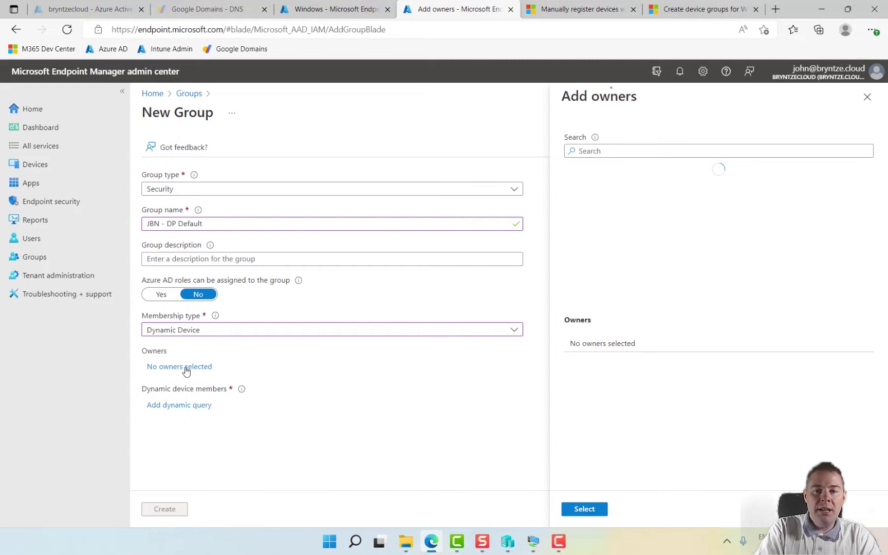
left_click(621, 189)
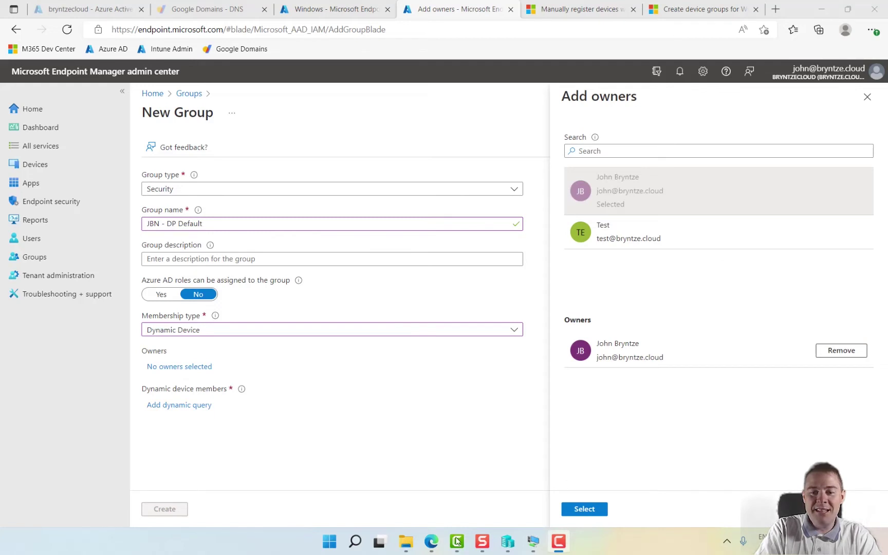
left_click(586, 509)
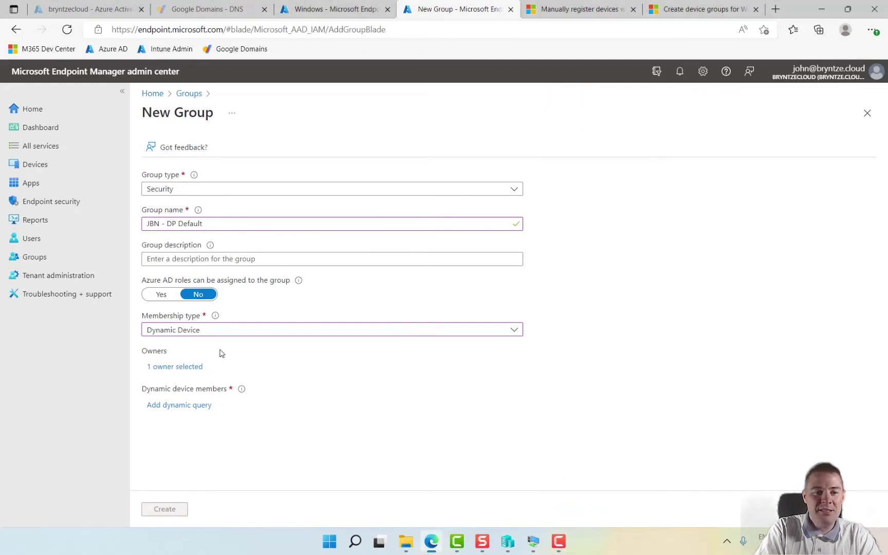
Bring up the dynamic query's rule syntax editor.
left_click(179, 405)
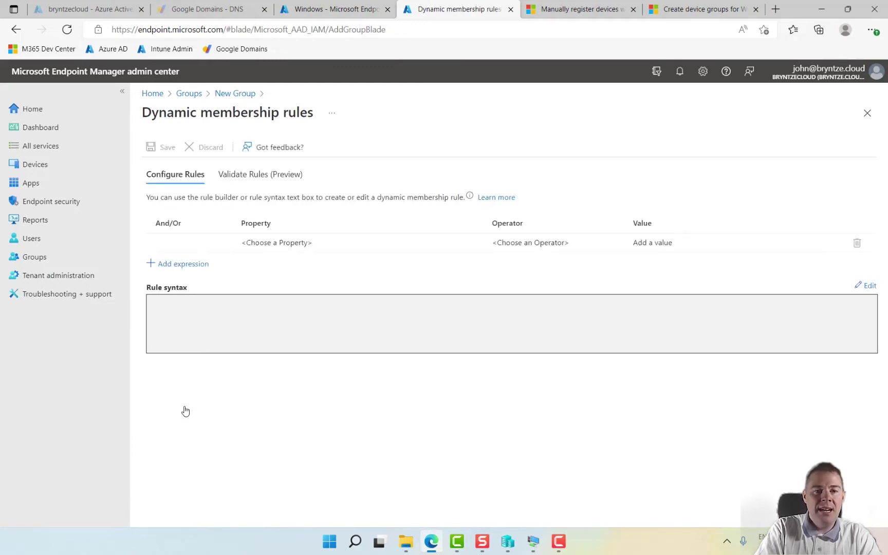
left_click(178, 265)
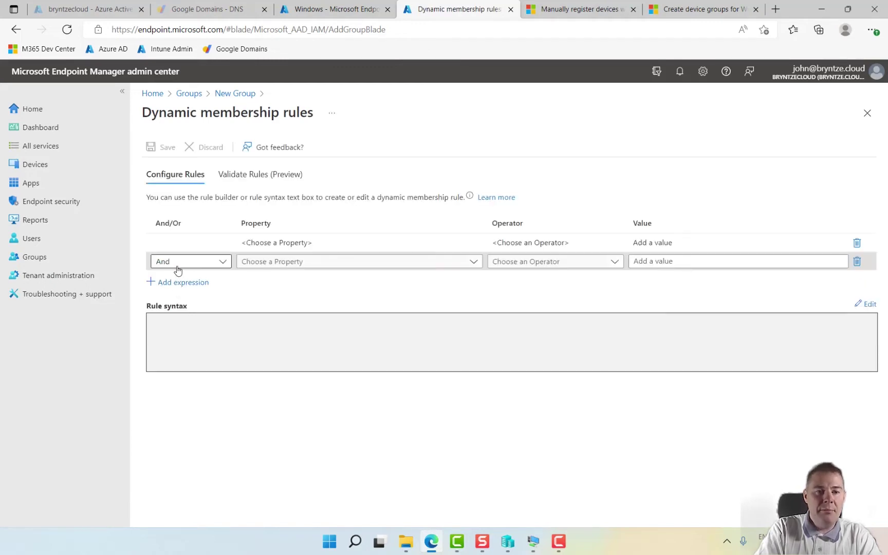
left_click(856, 262)
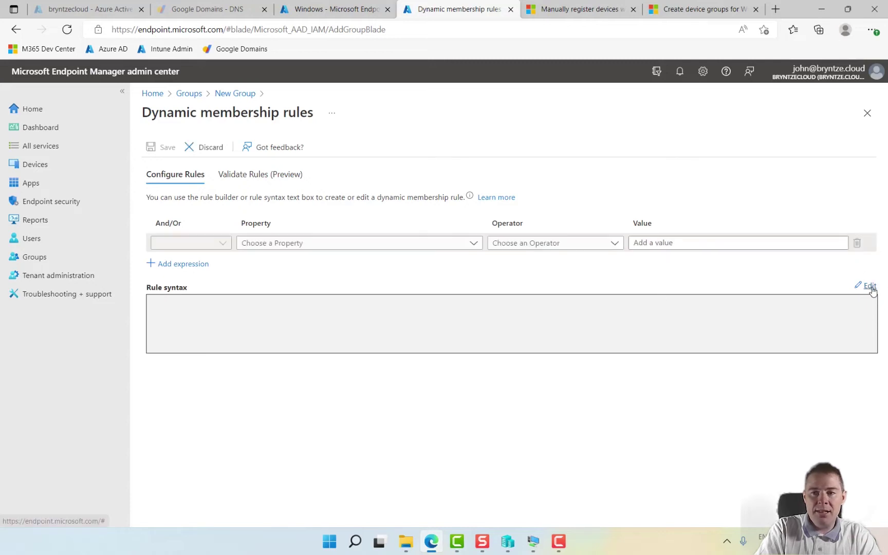
left_click(870, 286)
Copy the docs' expression (device.devicePhysicalIDs -any (_ -contains "[ZTDID]")) into the rule syntax box.
left_click(461, 199)
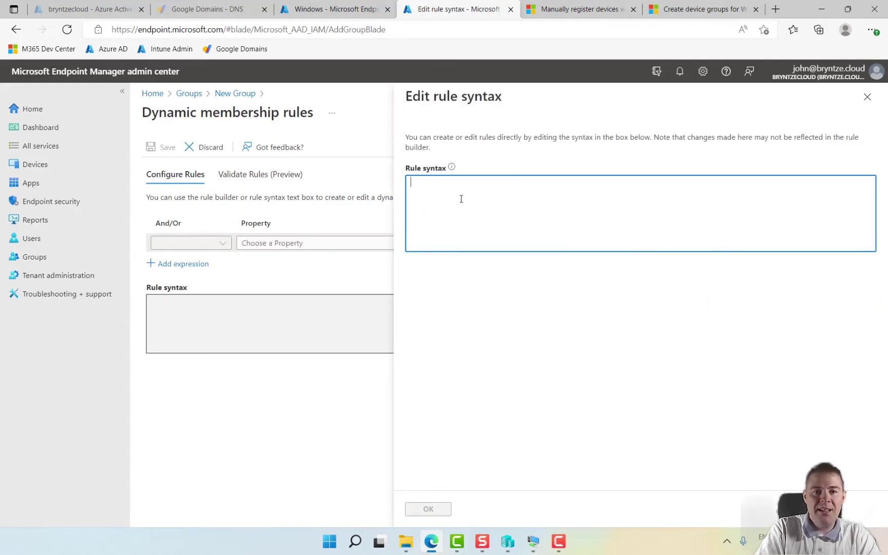
left_click(559, 10)
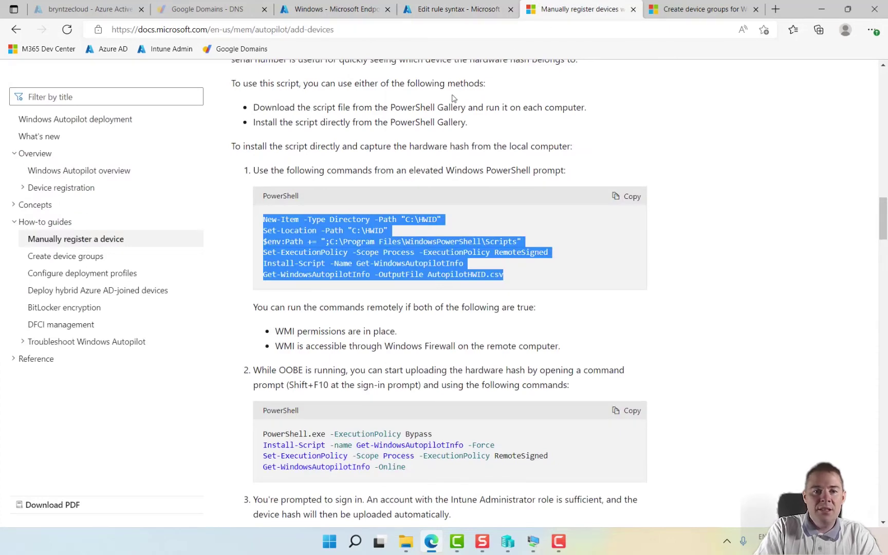
left_click(633, 9)
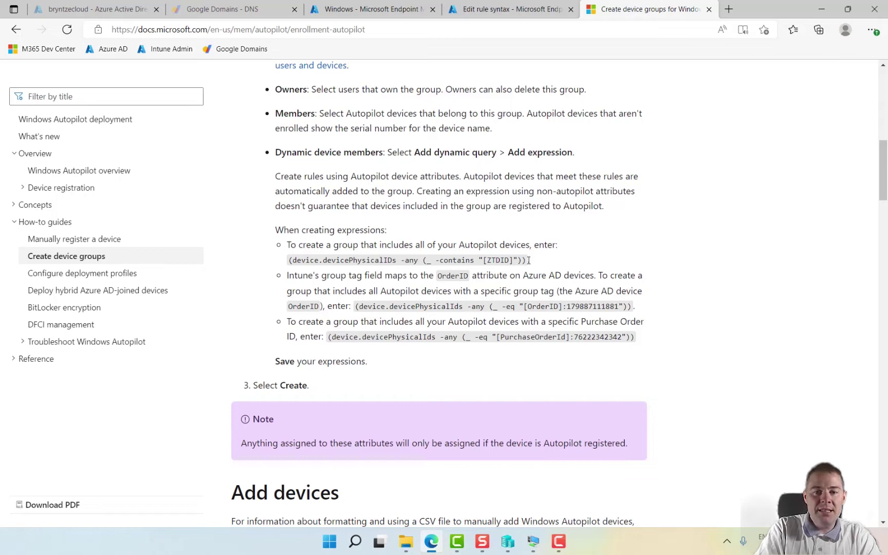
left_click_drag(529, 261, 286, 264)
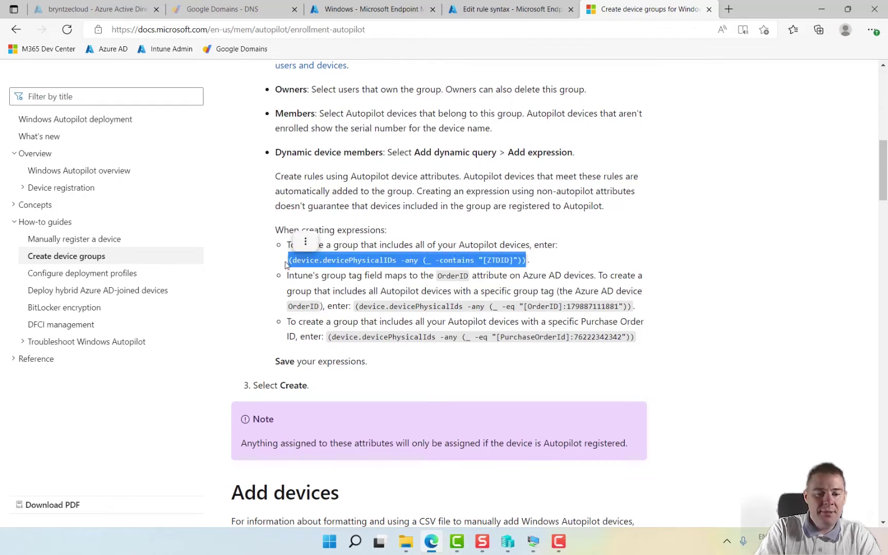
key("ctrl+c")
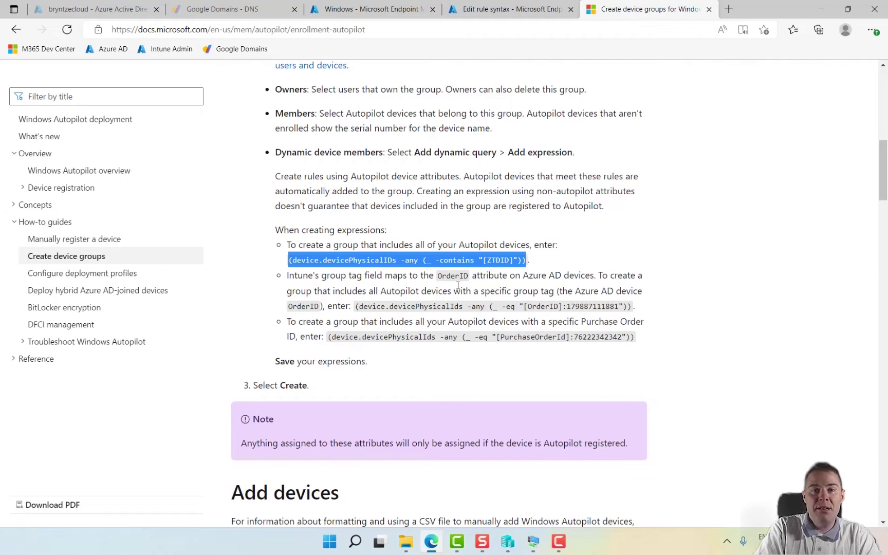
left_click(484, 9)
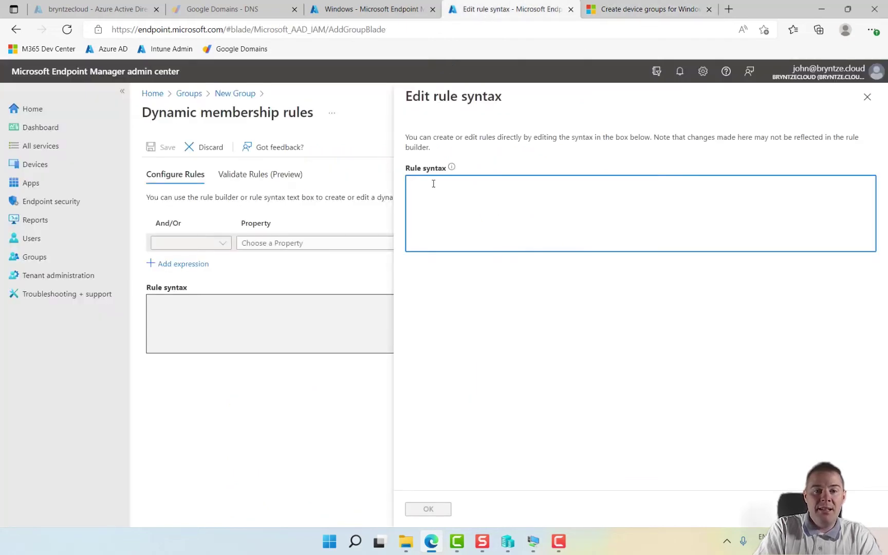
key("ctrl+v")
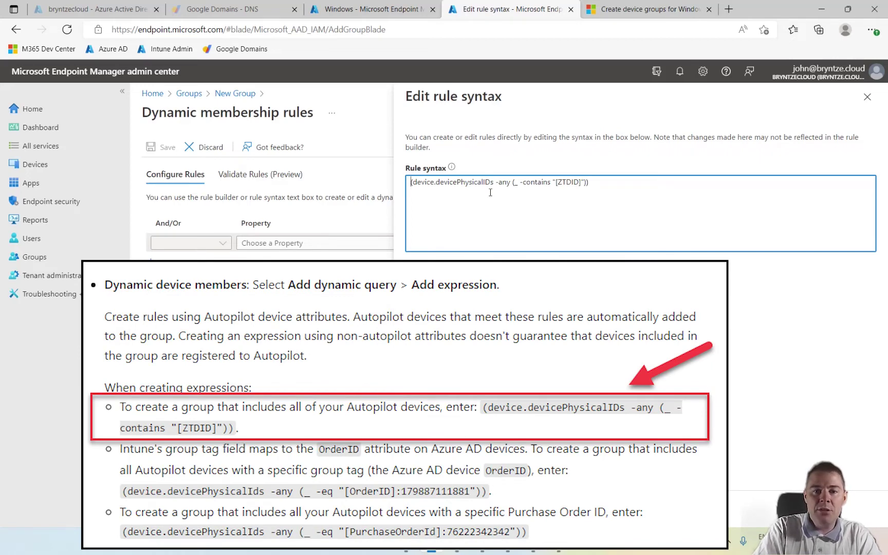
left_click_drag(450, 184, 478, 184)
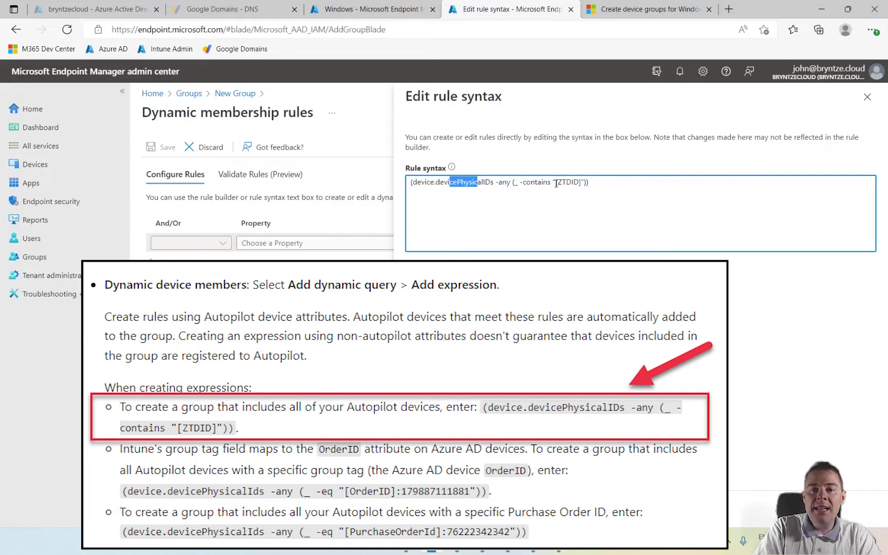
left_click_drag(557, 184, 565, 184)
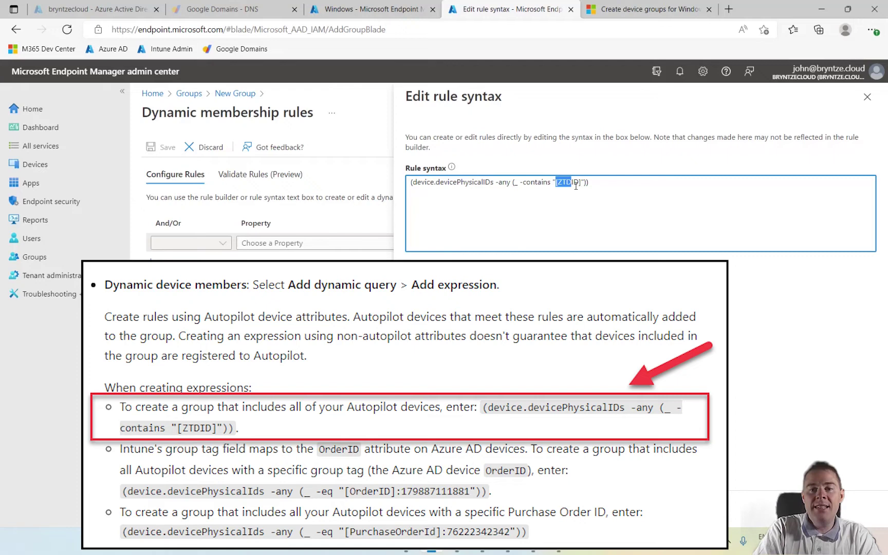
left_click(560, 183)
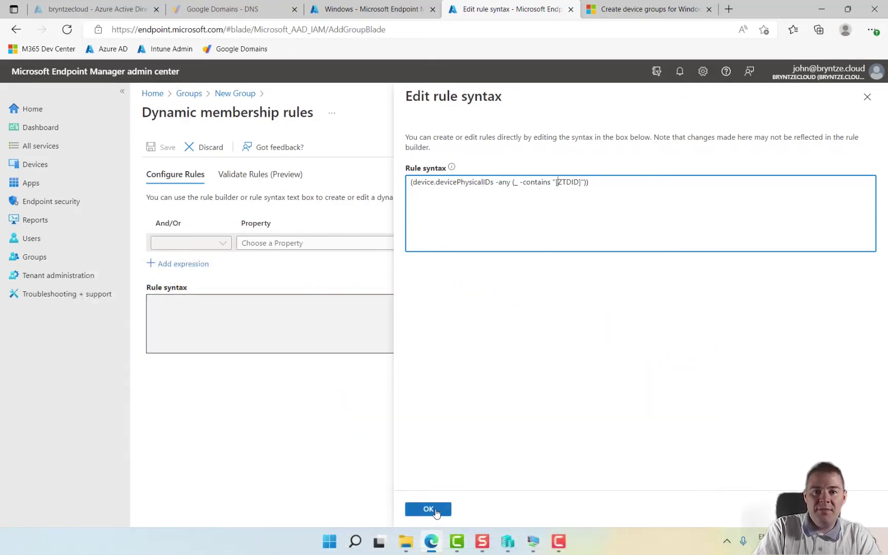
Confirm and save the ZTDID membership rule and create the JBN - DP Default group.
left_click(429, 509)
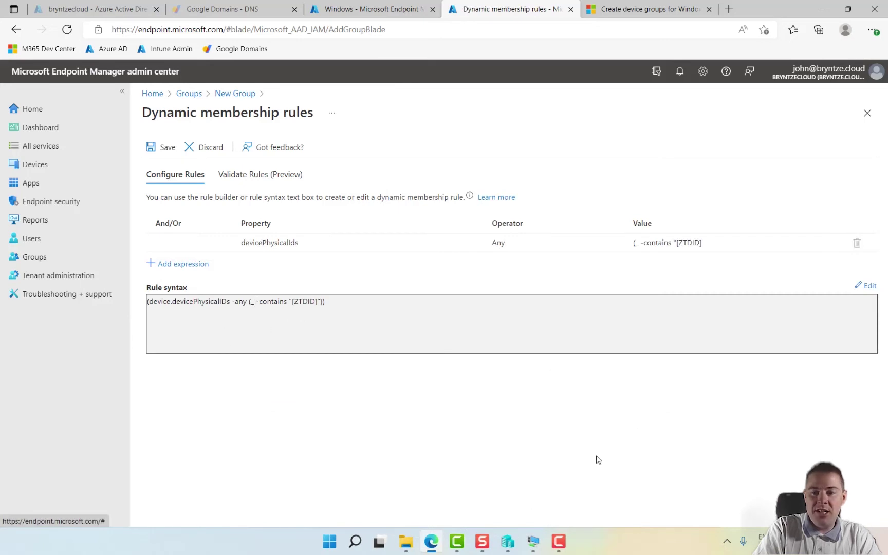
left_click(152, 149)
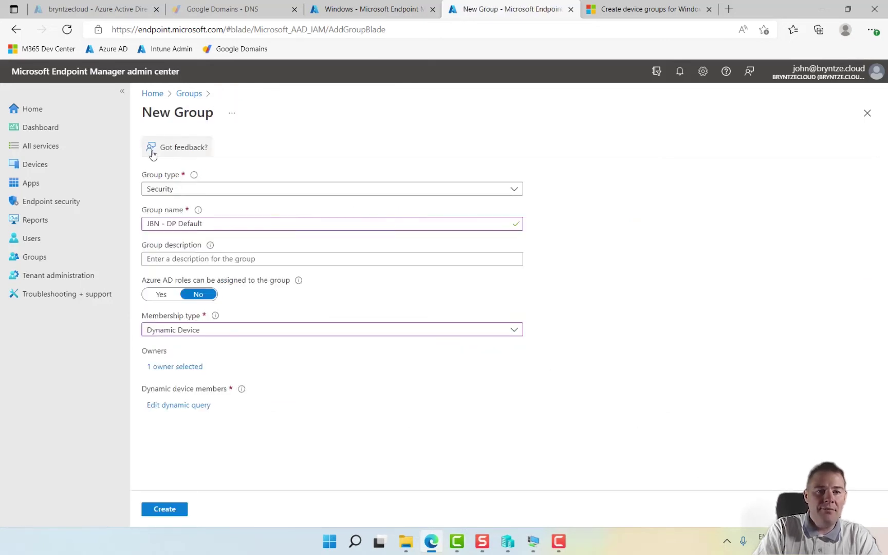
left_click(165, 509)
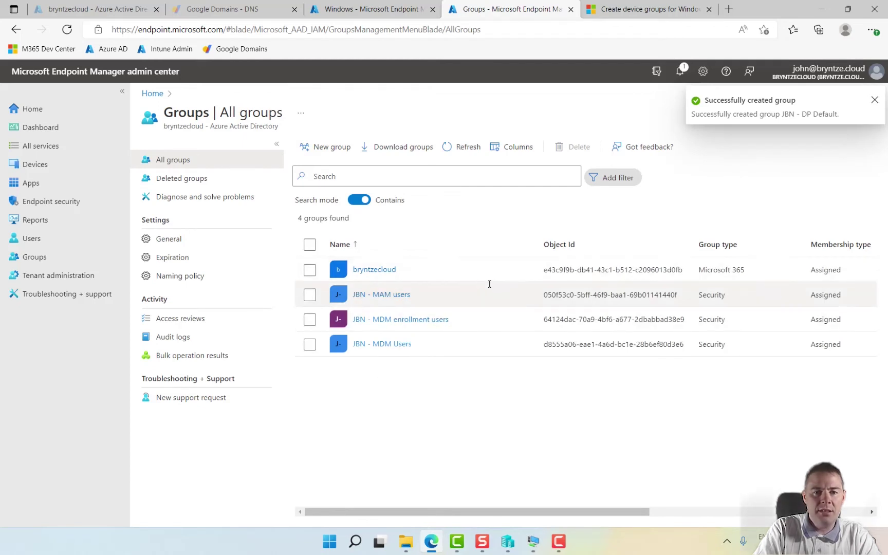
Check JBN - DP Default's members, still empty, then return to the Windows enrollment tab.
left_click(457, 147)
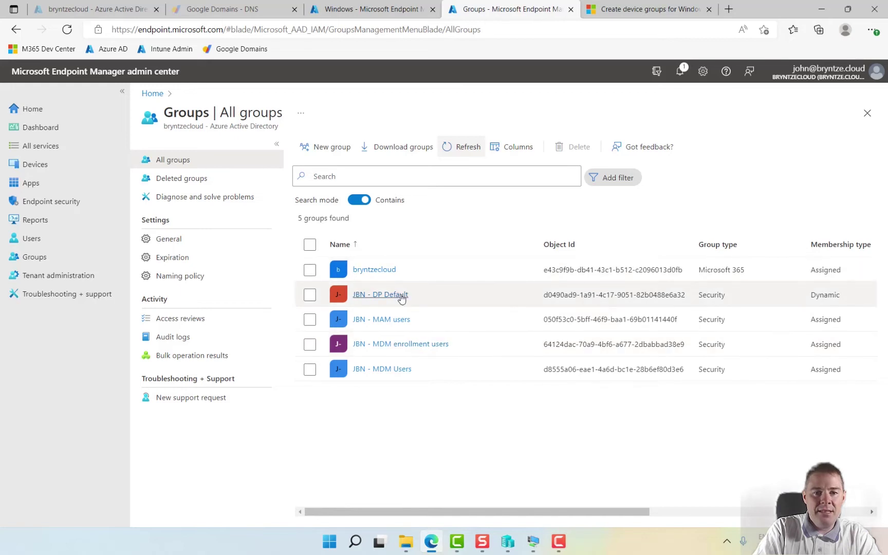
left_click(379, 296)
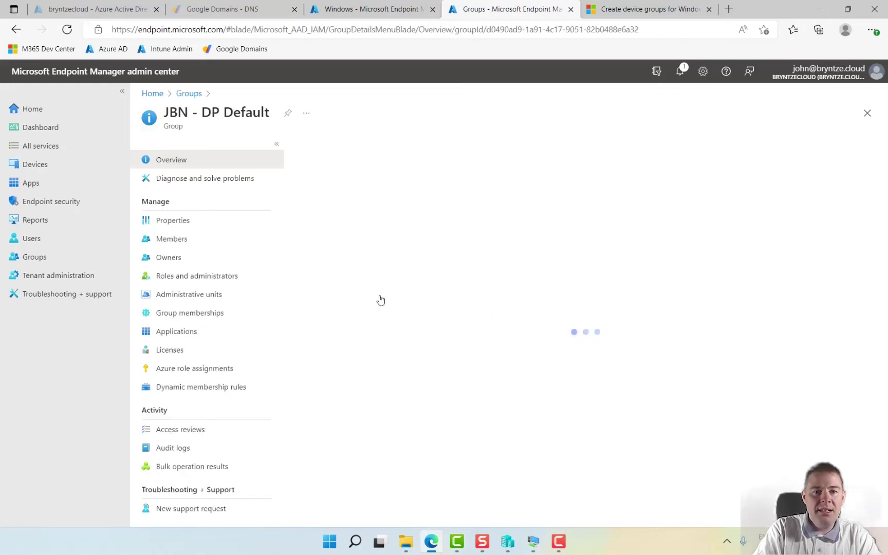
left_click(176, 240)
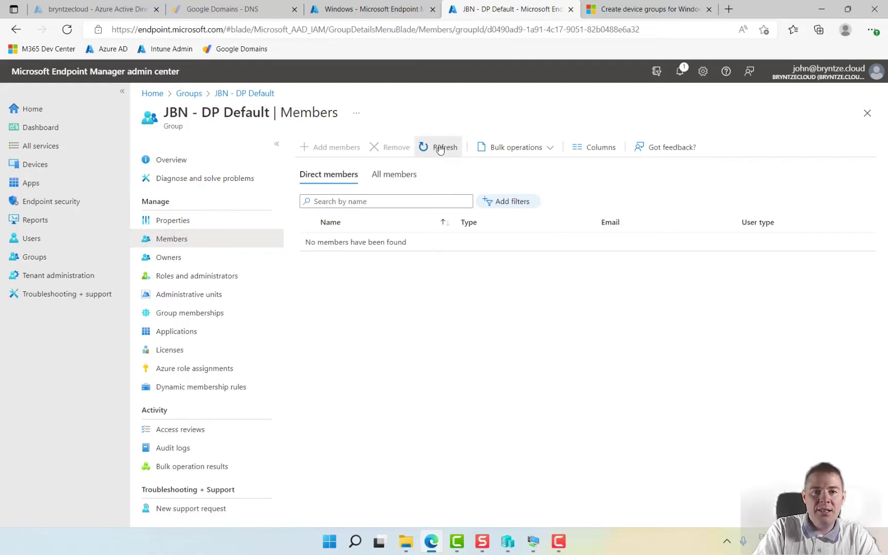
left_click(440, 148)
left_click(440, 148)
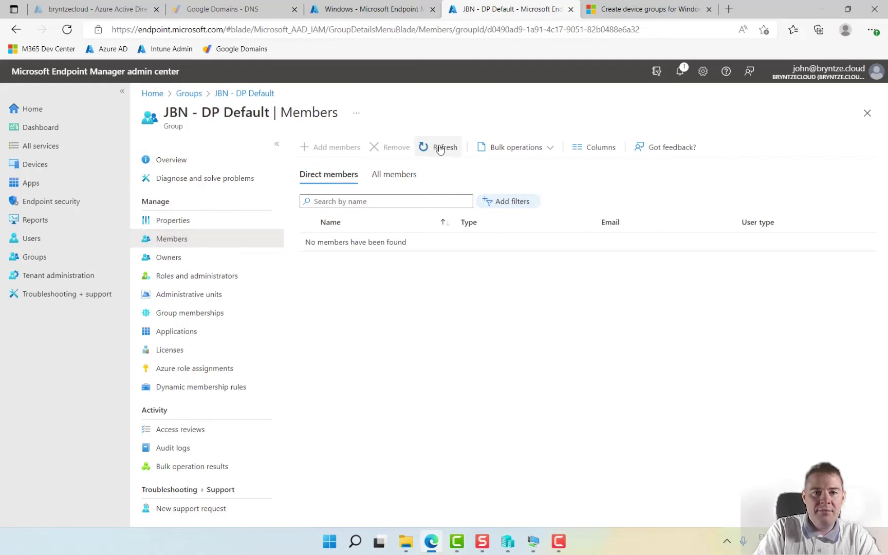
left_click(439, 148)
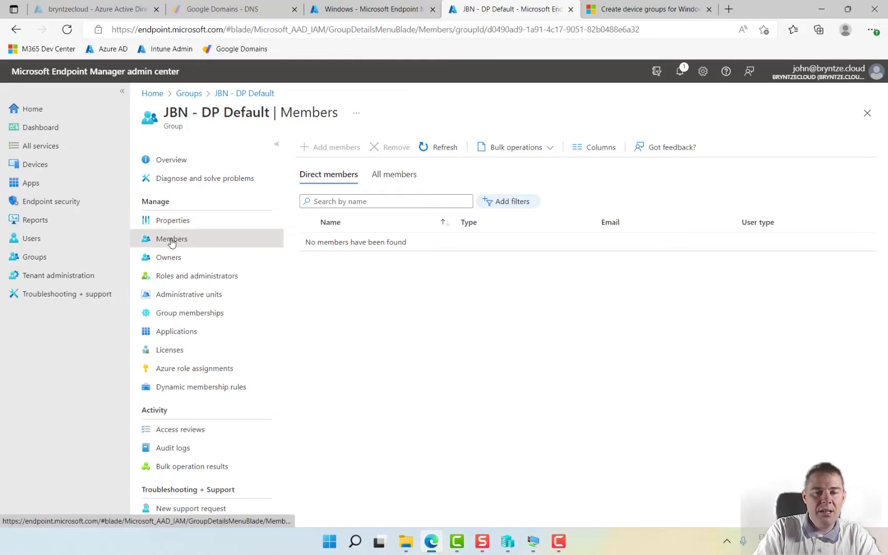
left_click(440, 149)
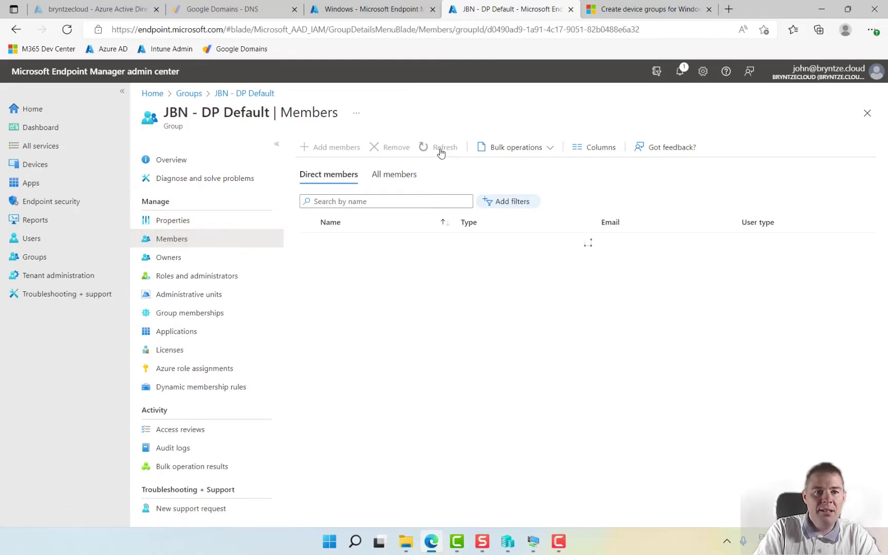
left_click(49, 257)
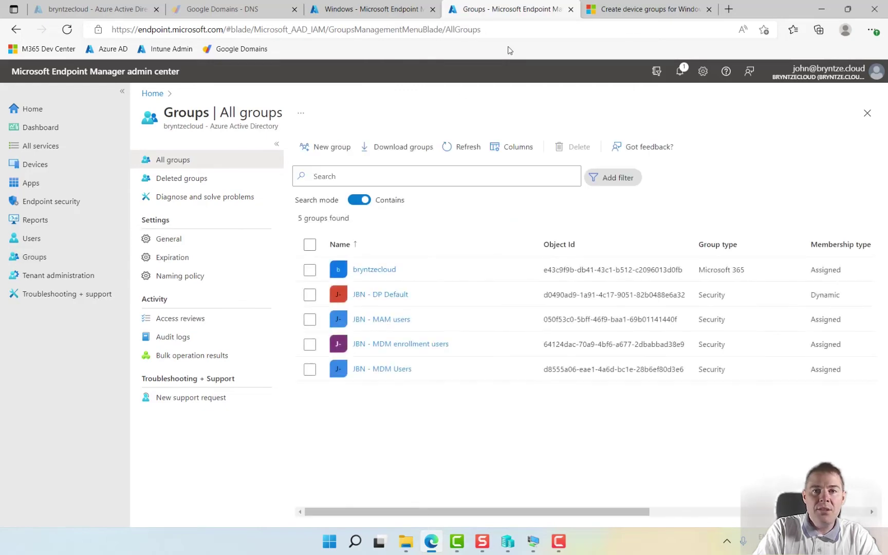
left_click(378, 10)
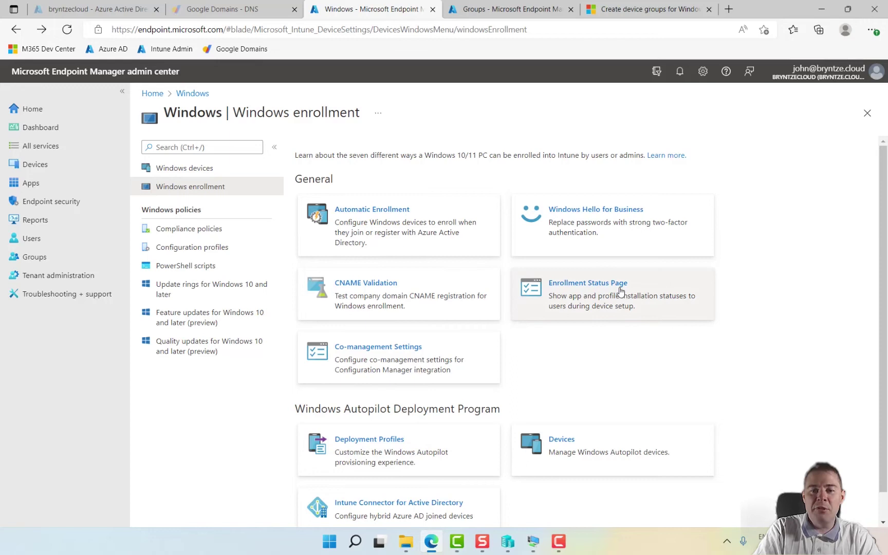
Create a second security group named 'JBN - ESP Default' with assigned membership.
left_click(486, 10)
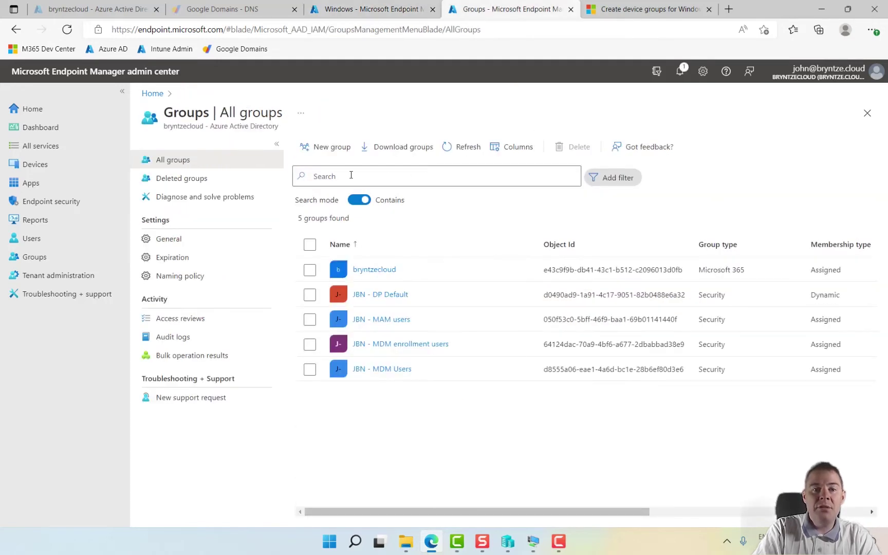
left_click(327, 148)
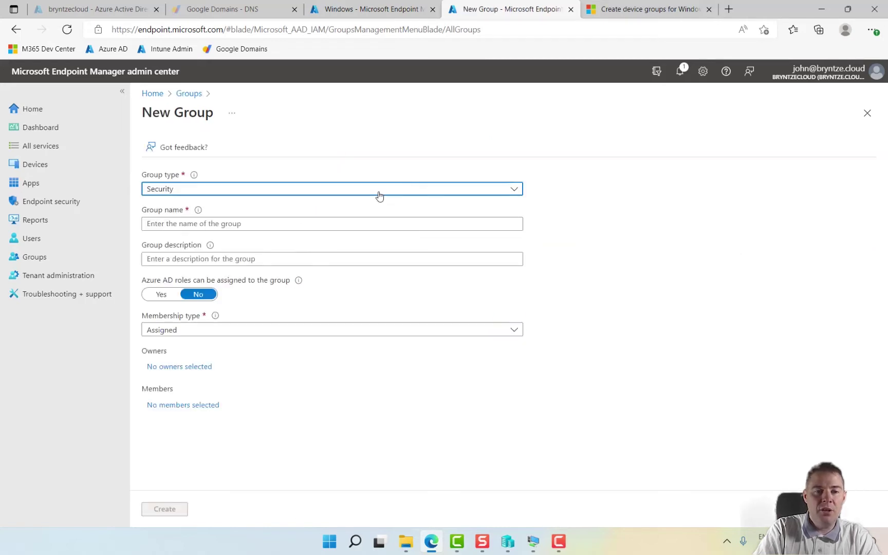
left_click(196, 225)
type("JBN ")
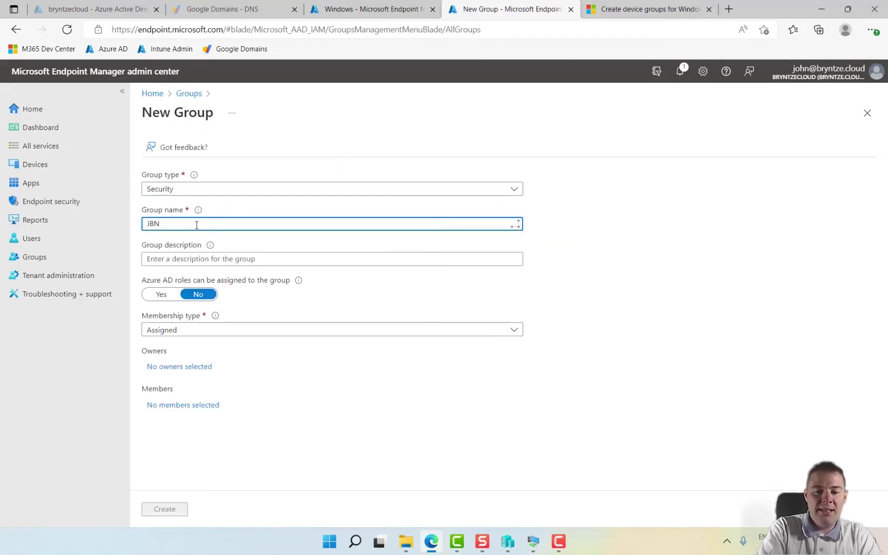
type("- ESP Default")
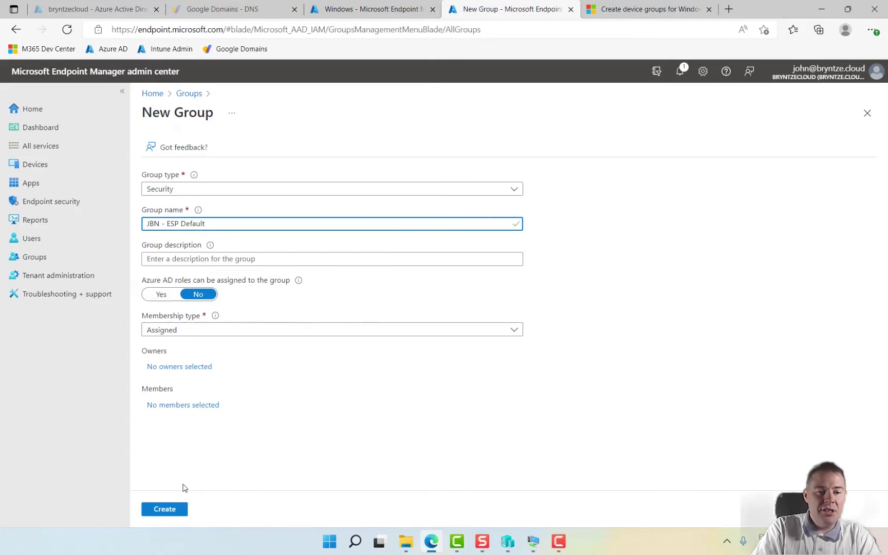
left_click(165, 509)
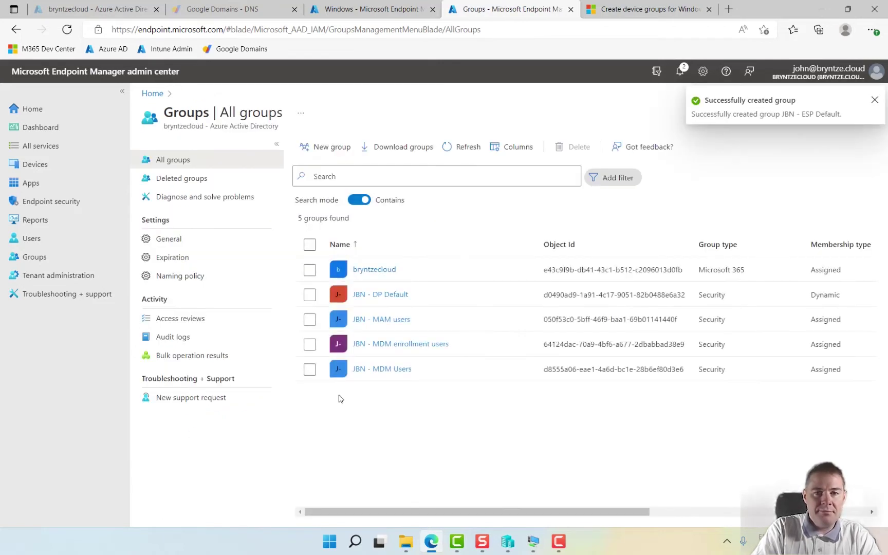
Refresh All groups until JBN - ESP Default appears and open its overview.
left_click(463, 148)
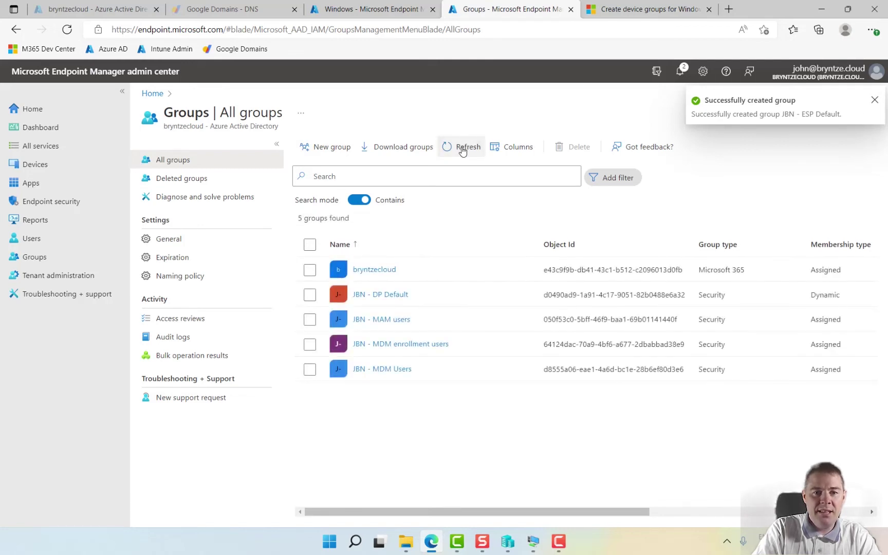
left_click(463, 155)
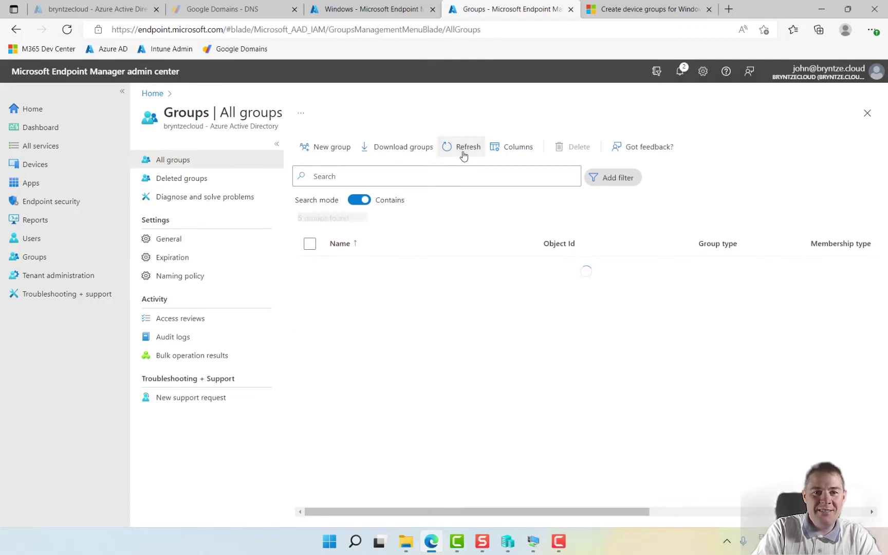
left_click(464, 154)
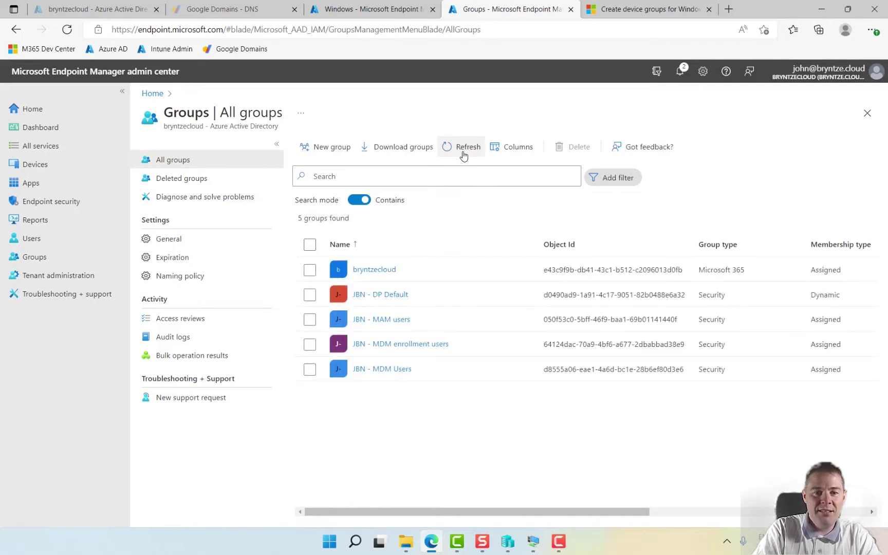
left_click(463, 155)
left_click(464, 154)
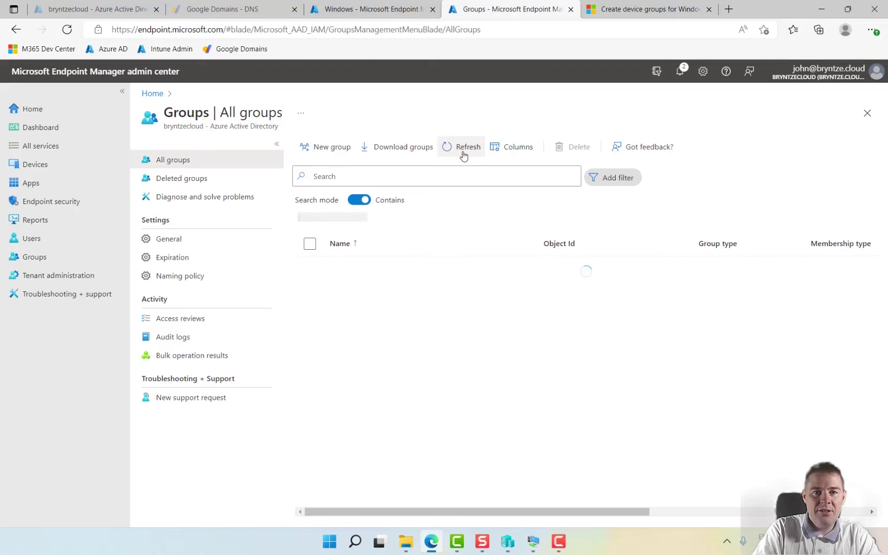
left_click(464, 154)
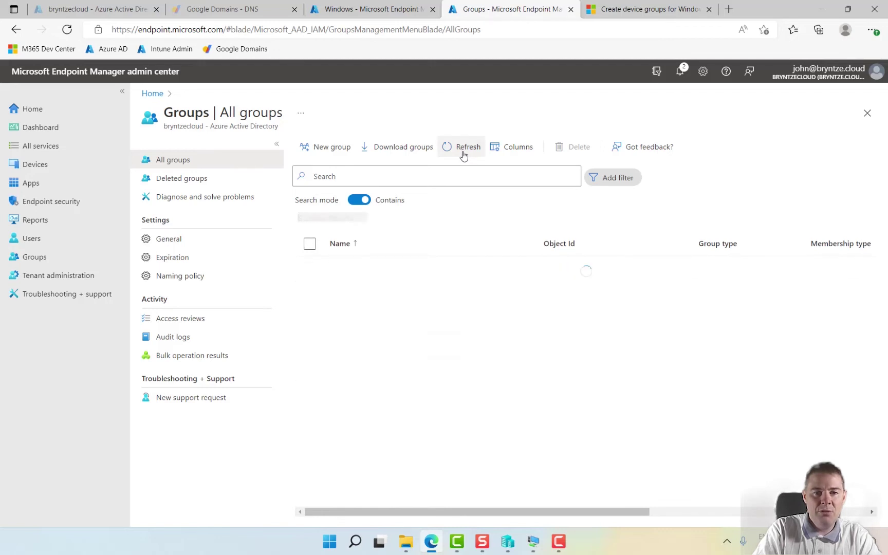
left_click(387, 319)
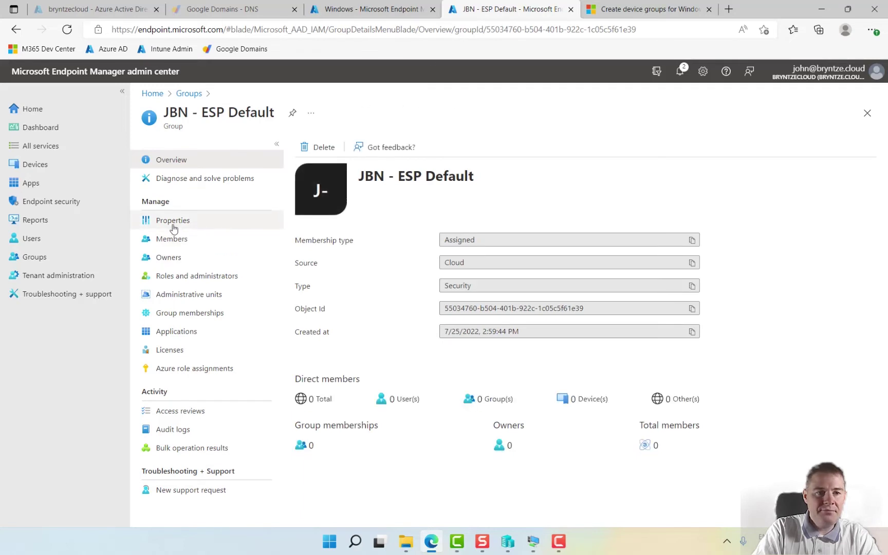
Add the admin user as a member of JBN - ESP Default.
left_click(173, 227)
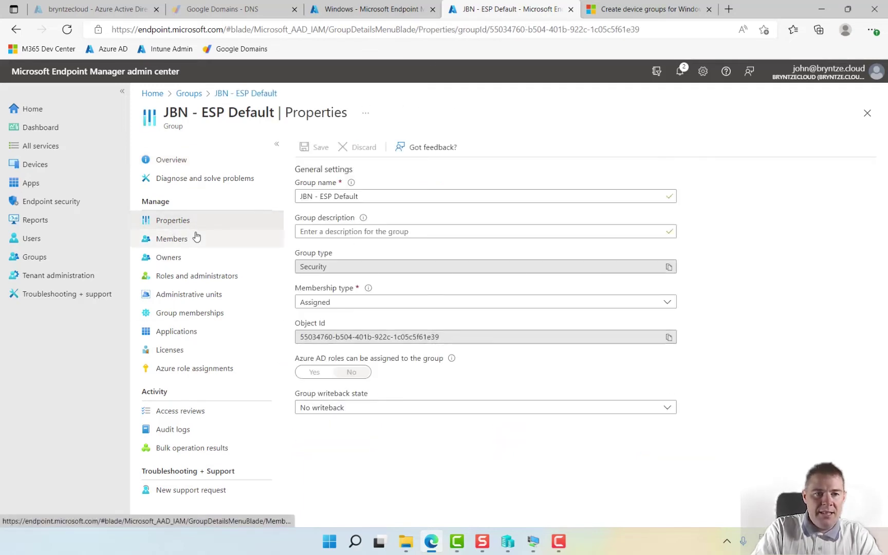
left_click(175, 246)
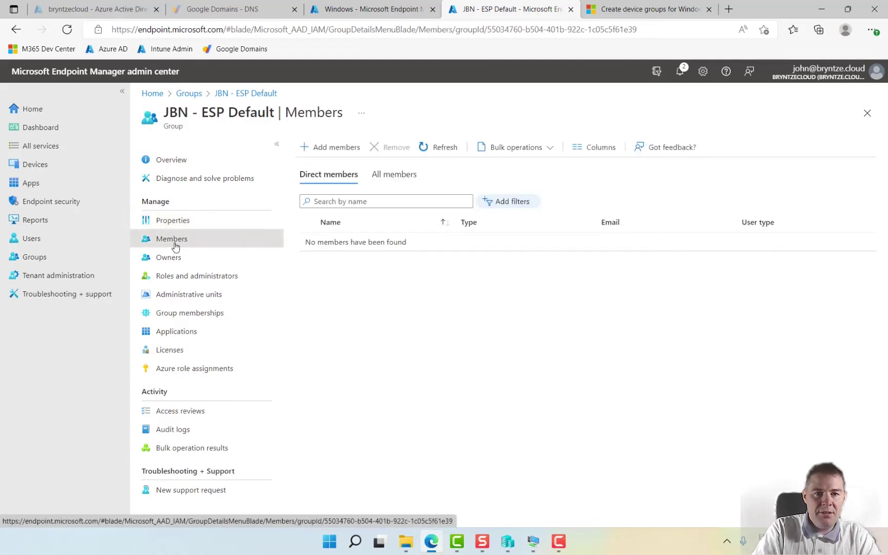
left_click(334, 148)
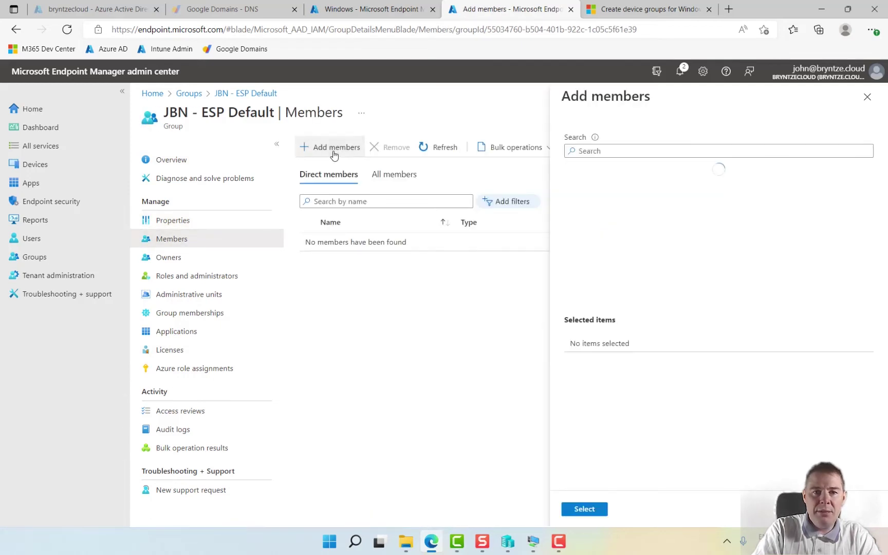
type("bryn")
left_click(631, 188)
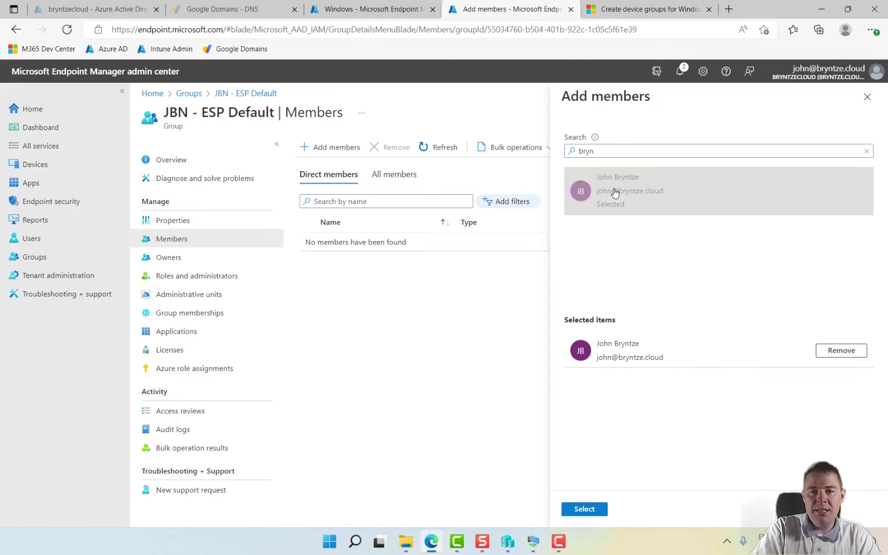
left_click(586, 510)
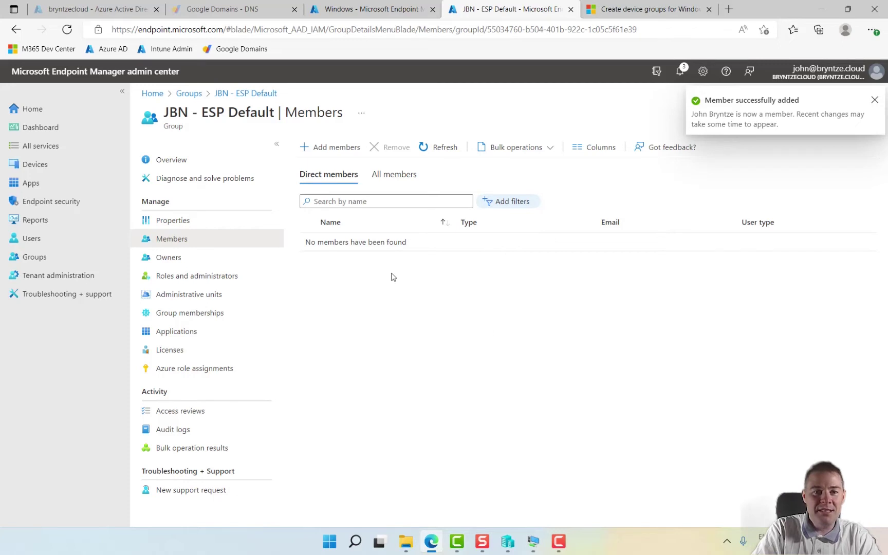
left_click(440, 150)
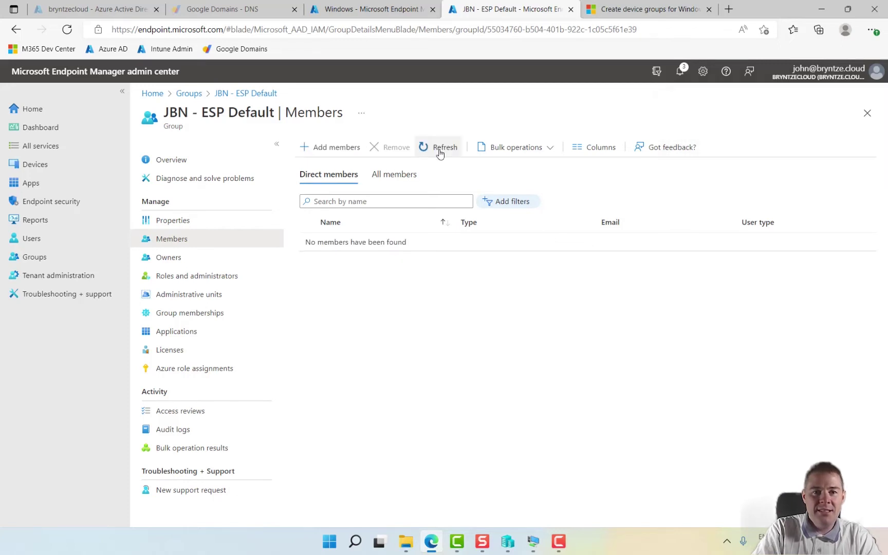
left_click(439, 151)
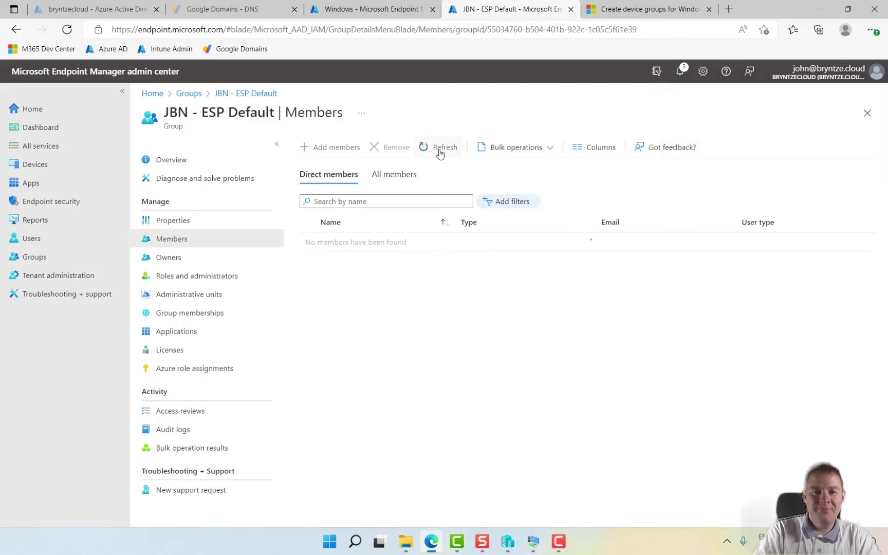
left_click(440, 150)
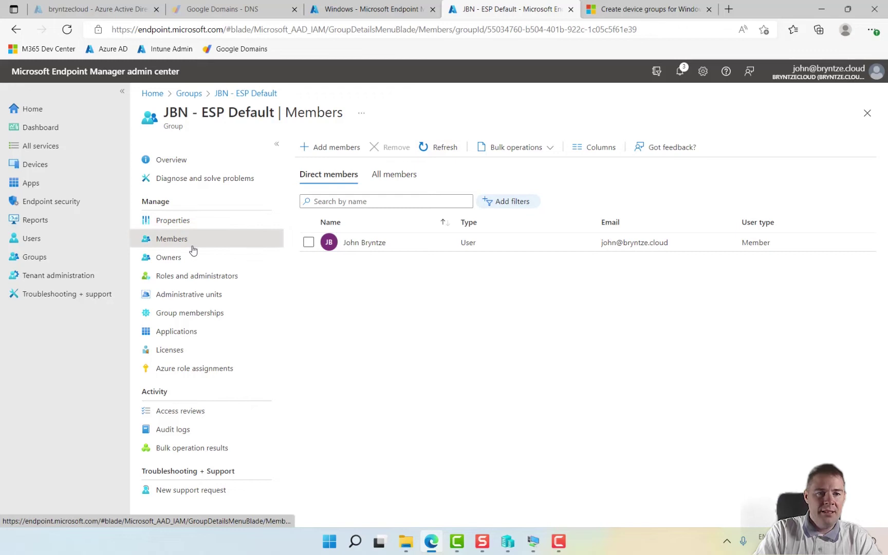
Add the same admin user as owner of JBN - ESP Default.
left_click(174, 257)
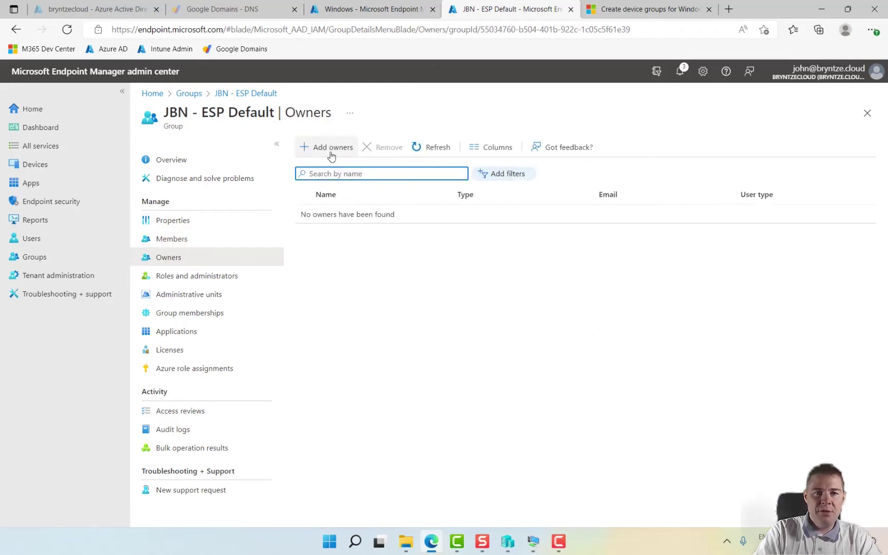
left_click(331, 149)
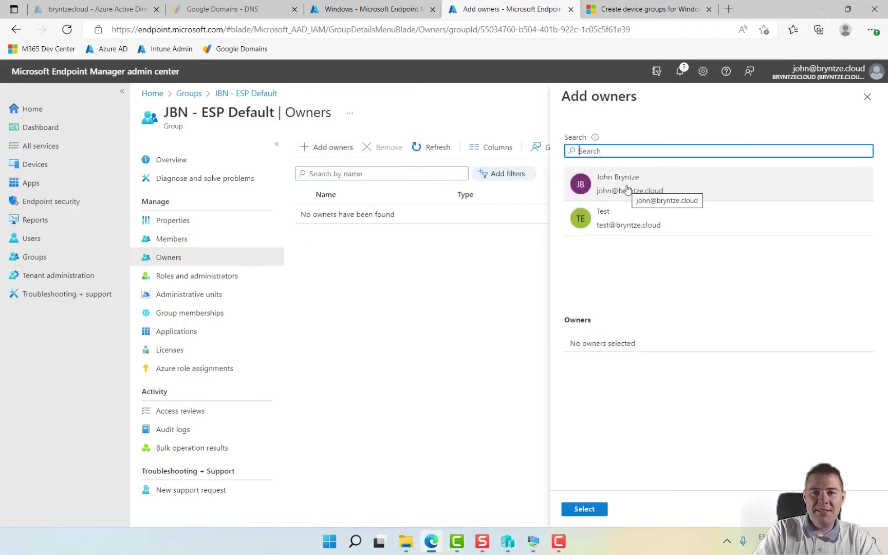
left_click(627, 189)
left_click(585, 508)
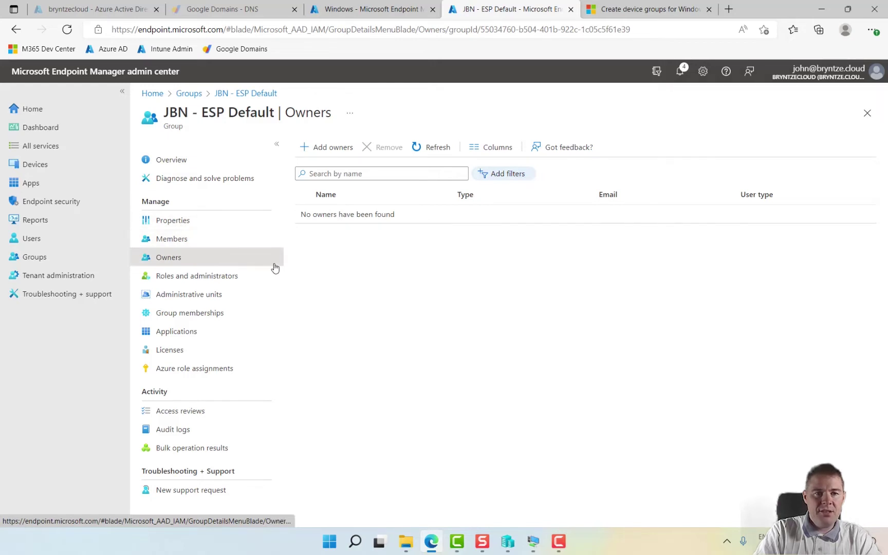
Verify the Autopilot device is now a member of JBN - DP Default, then return to Windows enrollment.
left_click(194, 97)
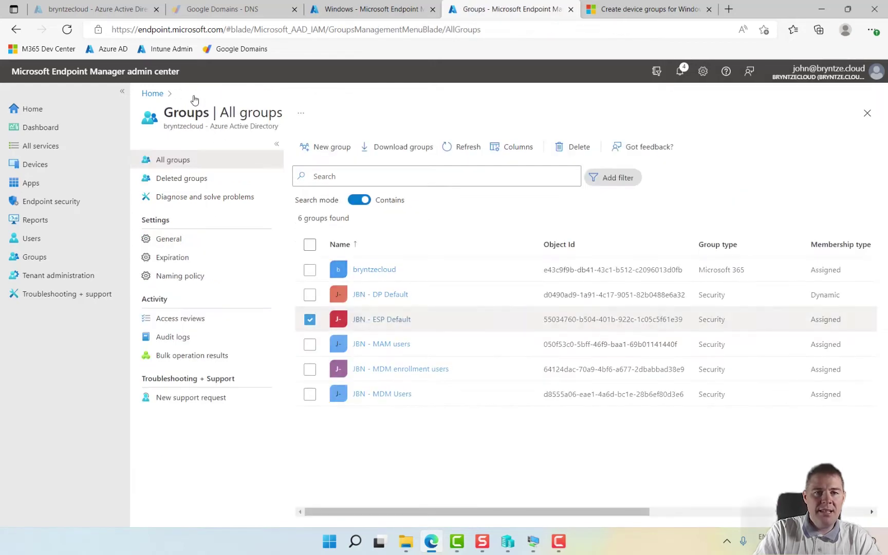
left_click(385, 295)
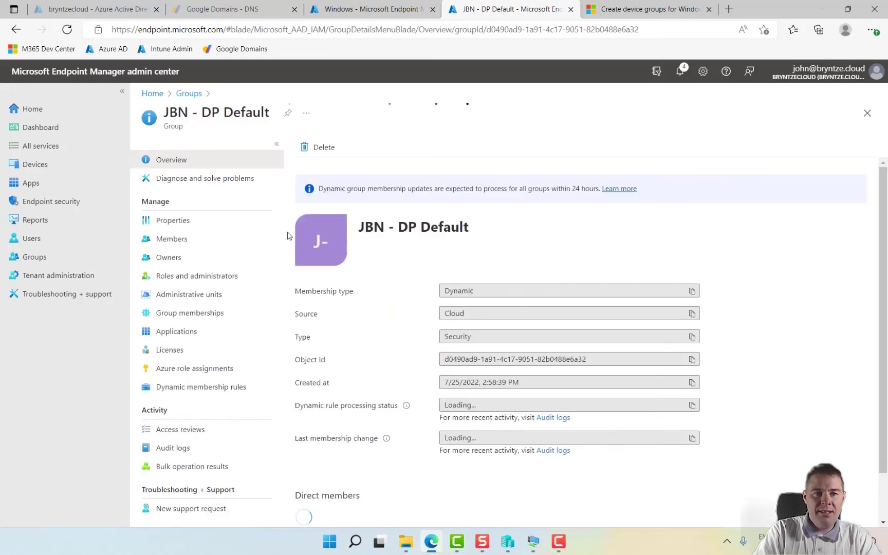
left_click(172, 239)
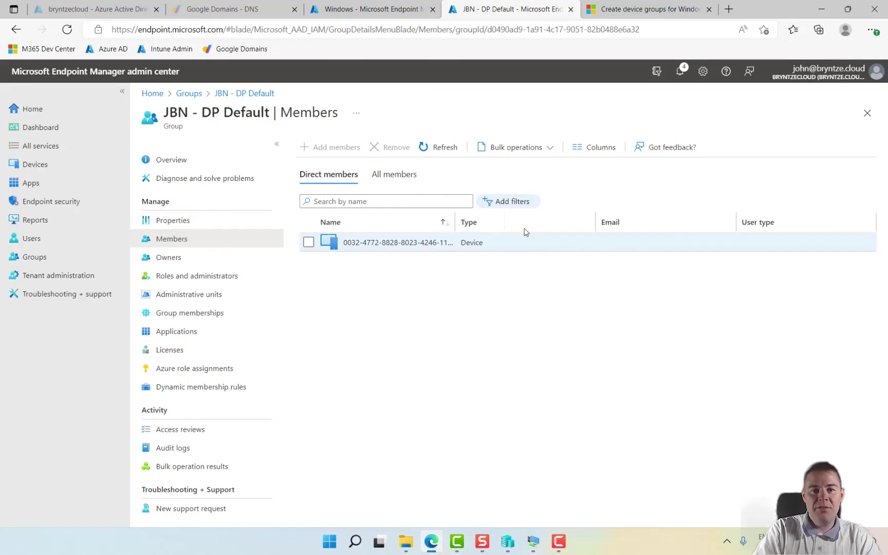
left_click(426, 243)
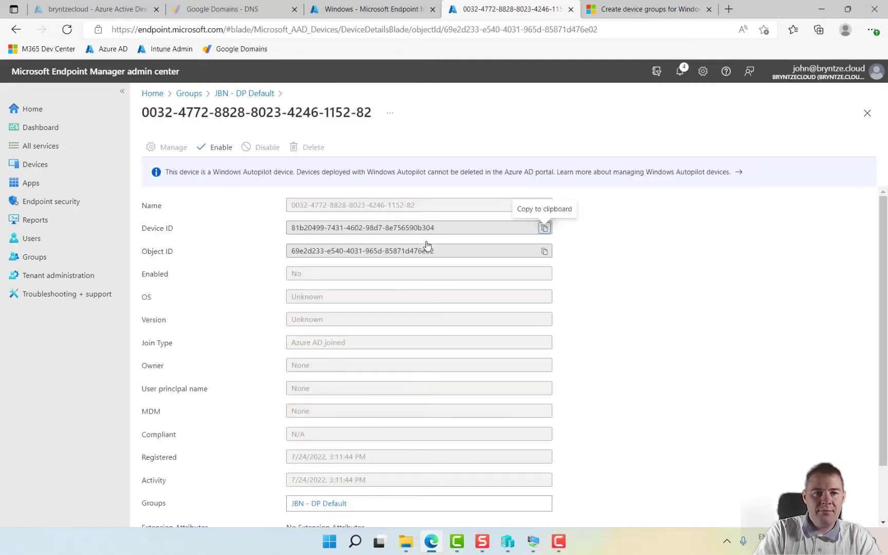
scroll(432, 349, "down", 2)
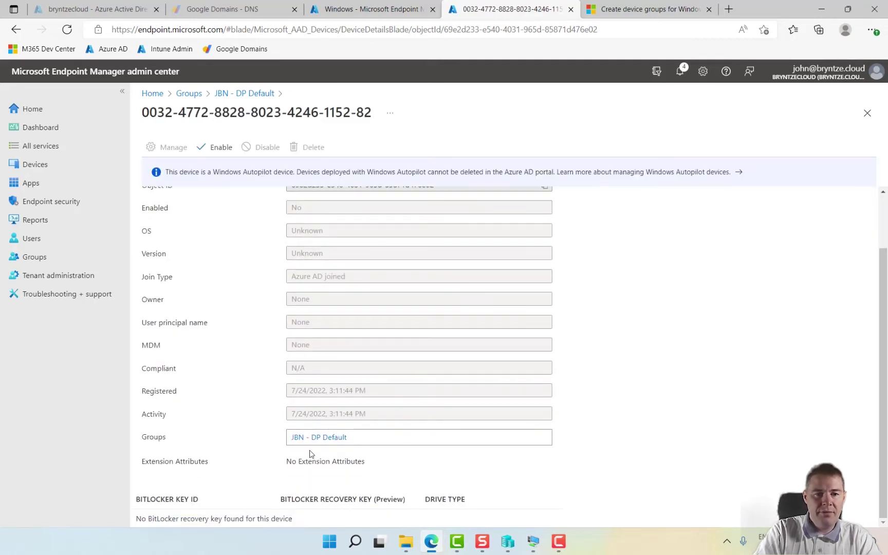
left_click(373, 15)
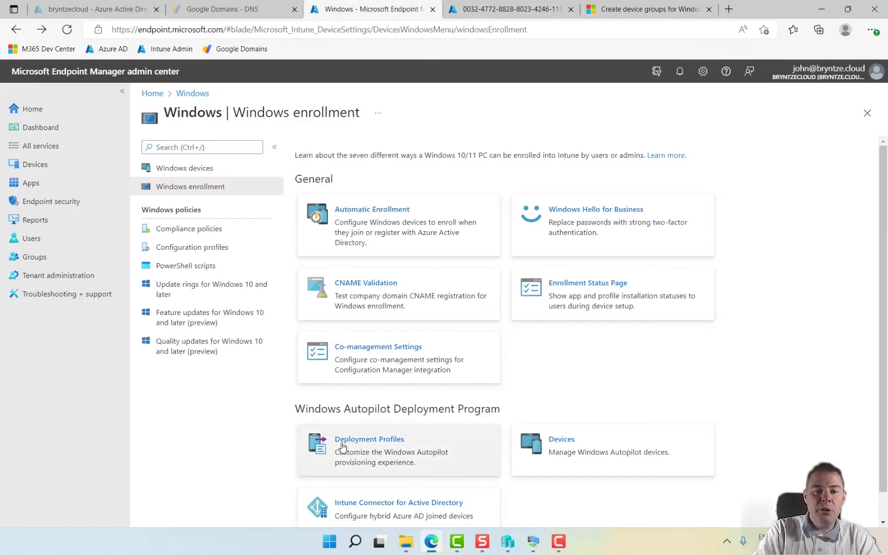
Create Windows PC profile 'JBN Deployment Profile Default', described 'JBN default DP', converting targeted devices: Yes.
left_click(370, 441)
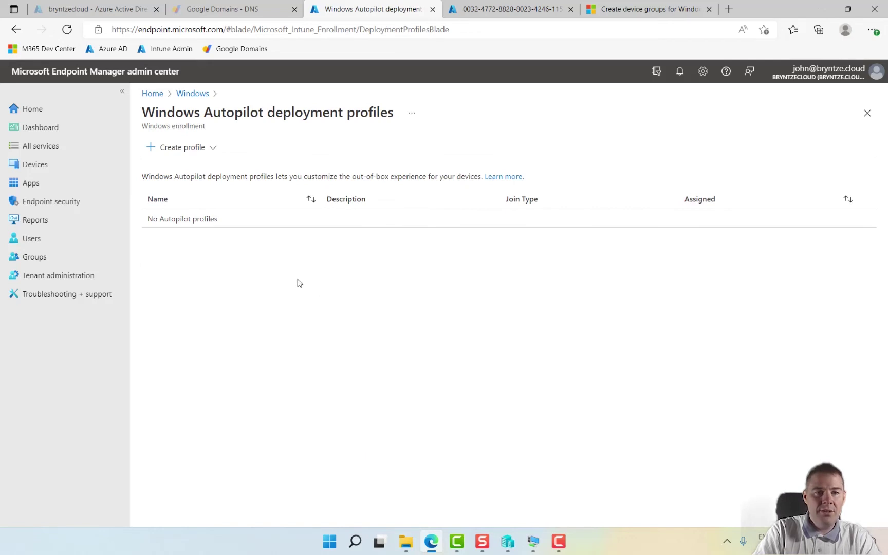
left_click(178, 148)
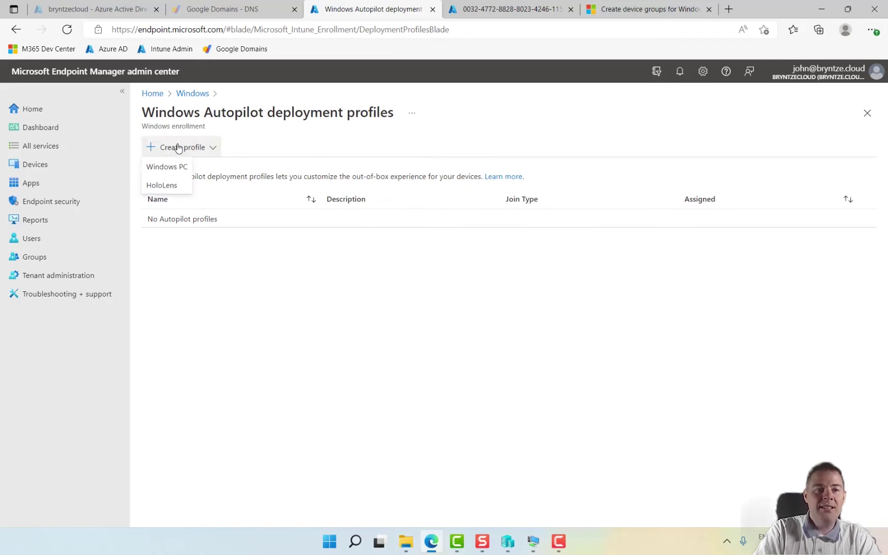
left_click(162, 172)
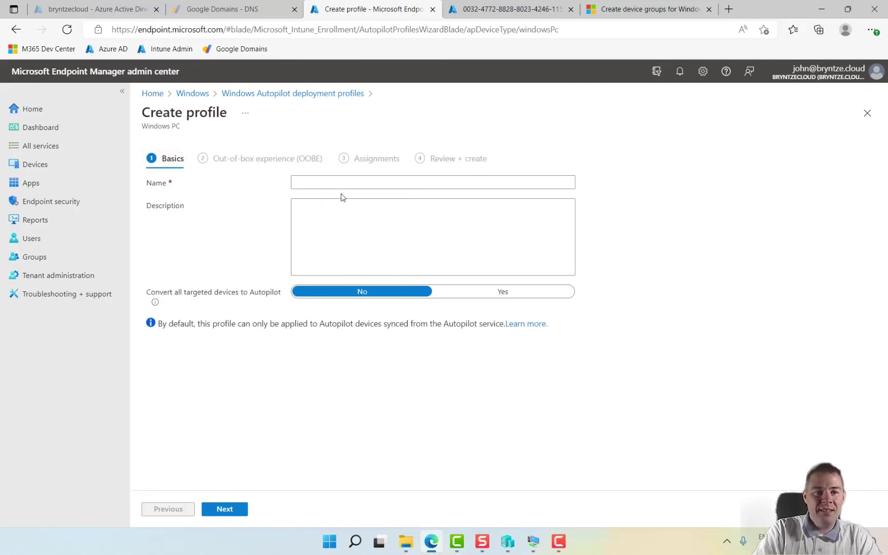
left_click(318, 183)
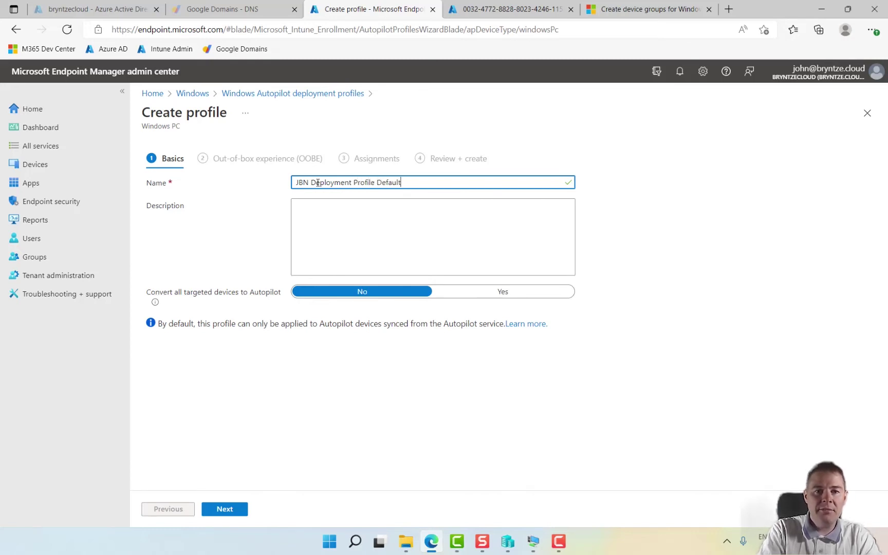
key("Tab")
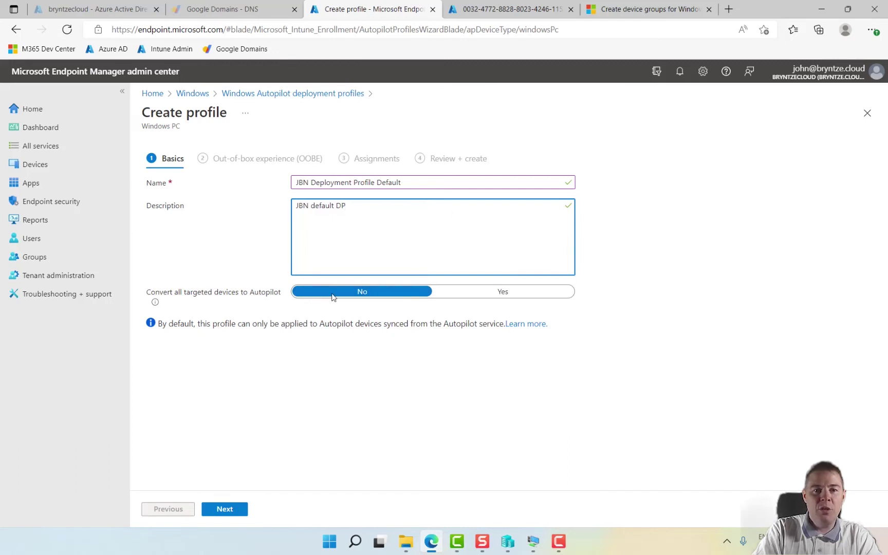
left_click(485, 294)
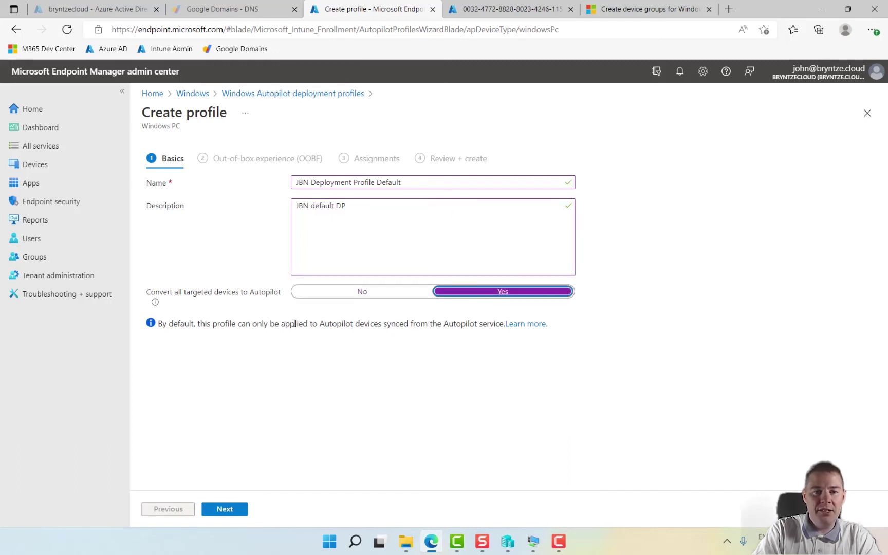
On the out-of-box experience page, keep User-Driven deployment mode and Azure AD joined.
left_click(225, 512)
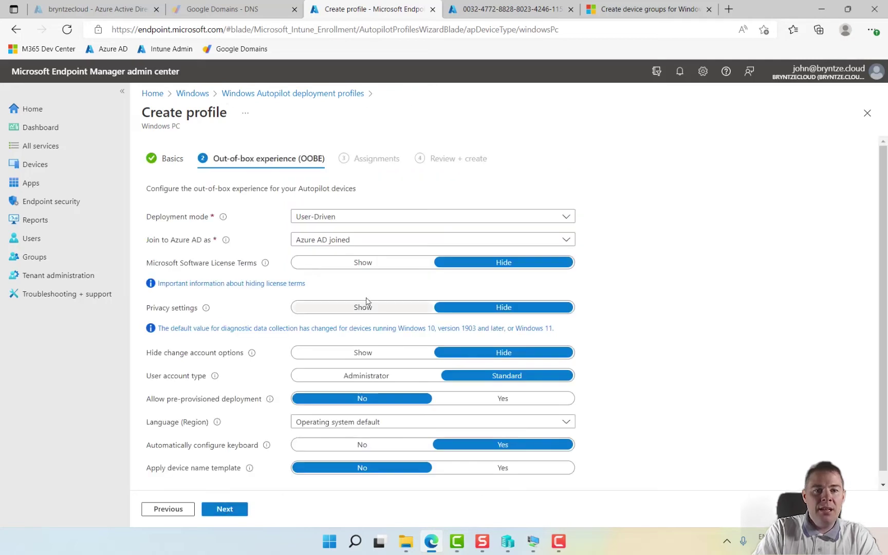
mouse_move(231, 238)
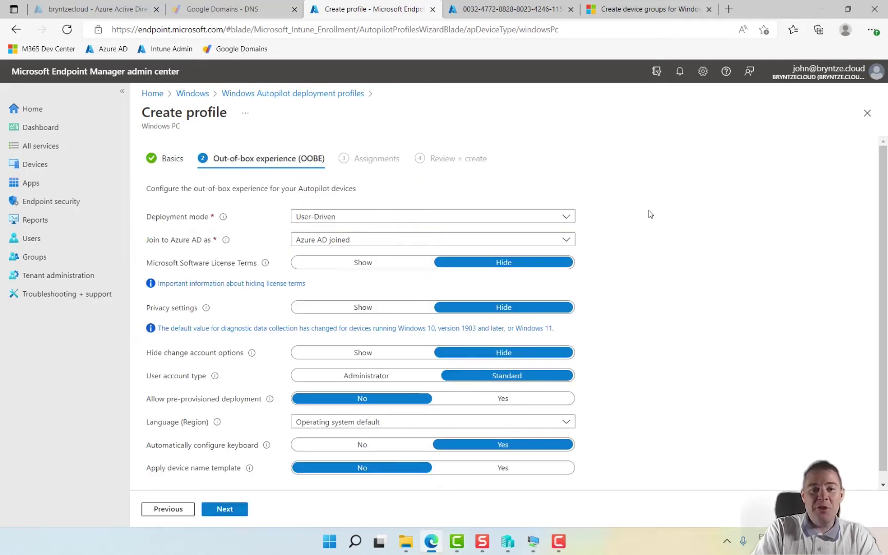
left_click(341, 222)
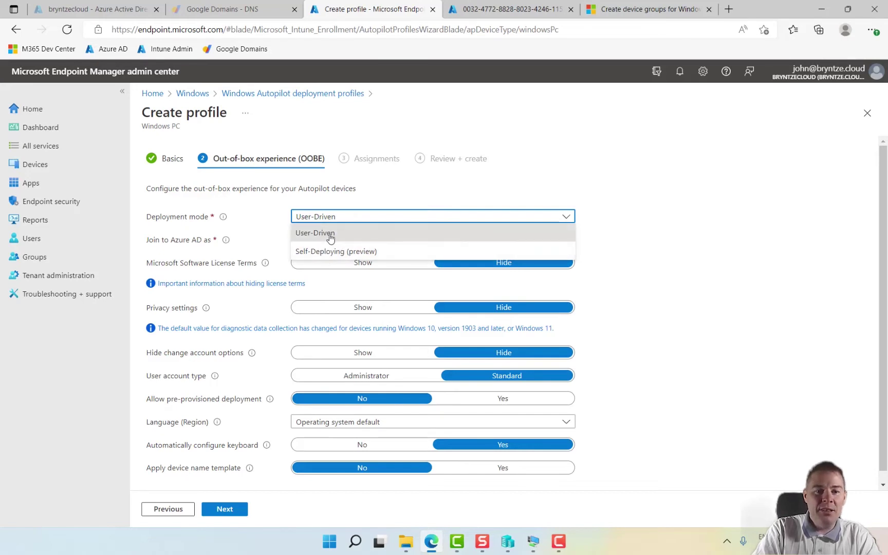
left_click(330, 237)
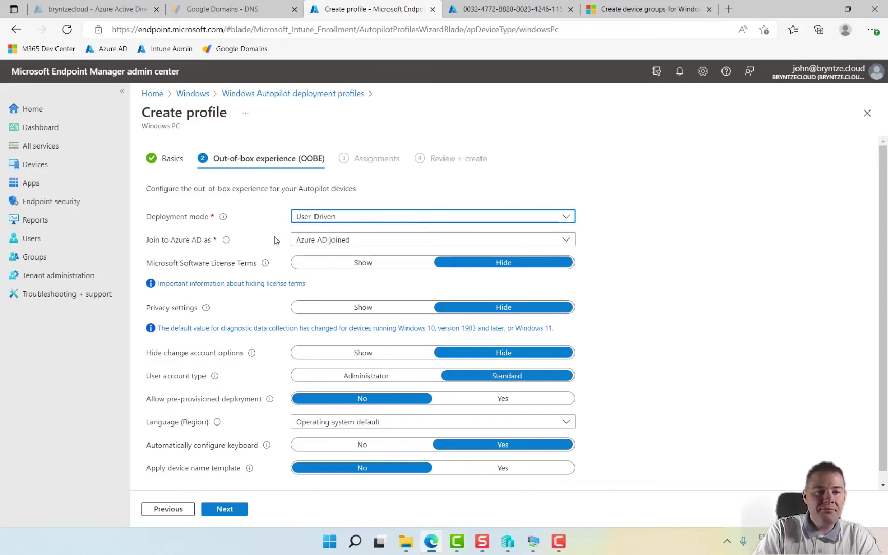
left_click(339, 246)
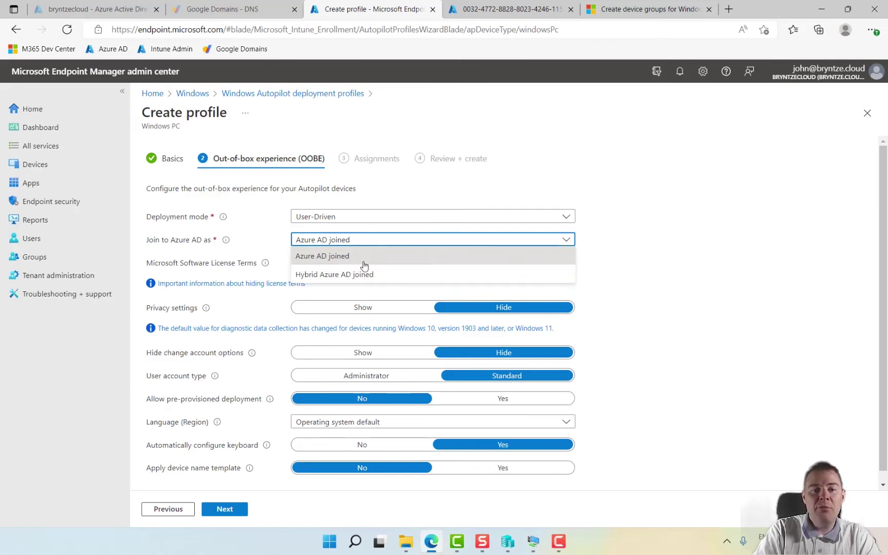
left_click(325, 257)
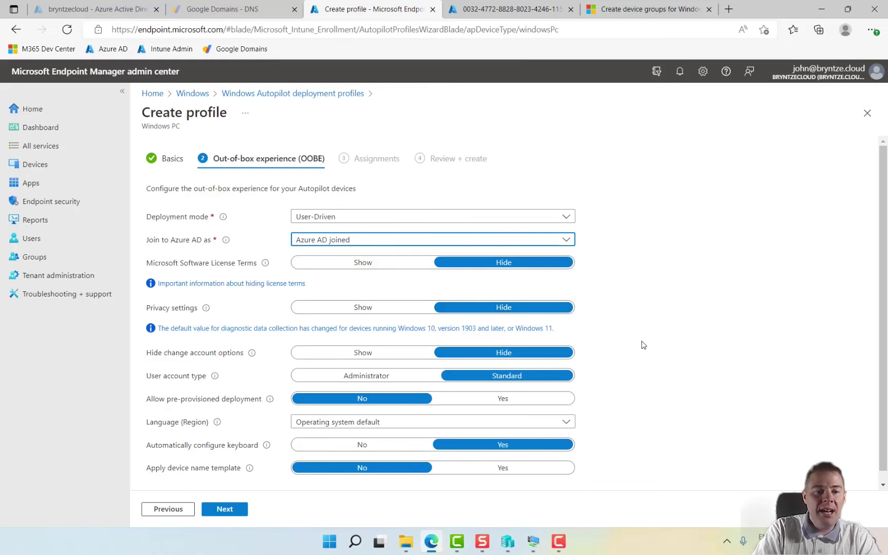
Turn on the device name template and enter JBN-%SERIAL% as the name.
scroll(689, 342, "down", 1)
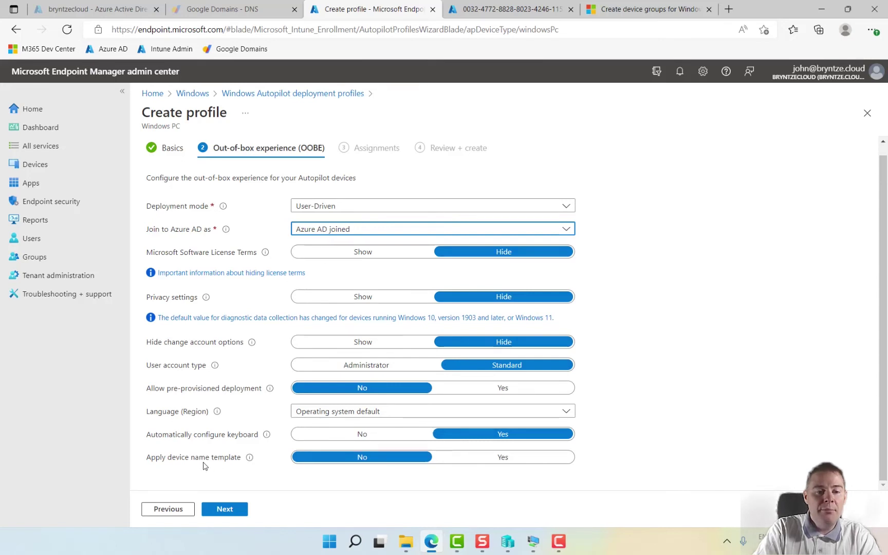
left_click(493, 463)
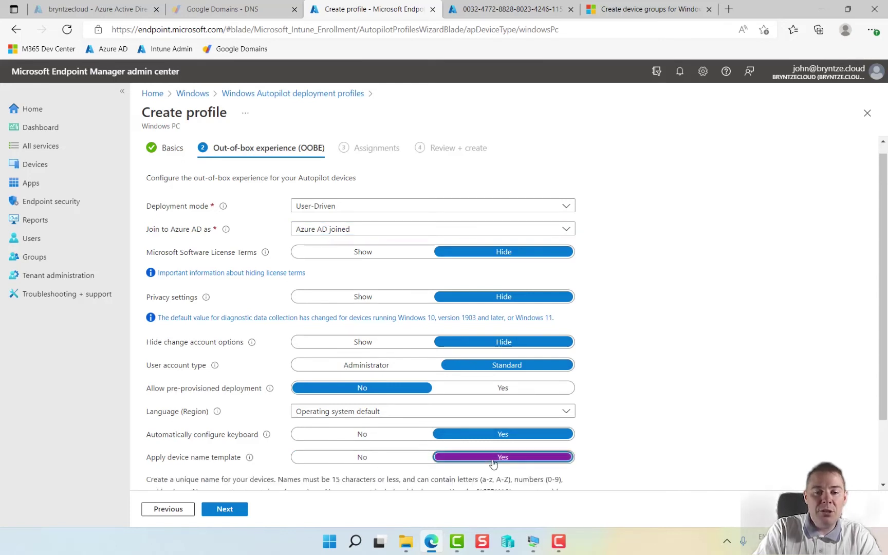
scroll(707, 410, "down", 2)
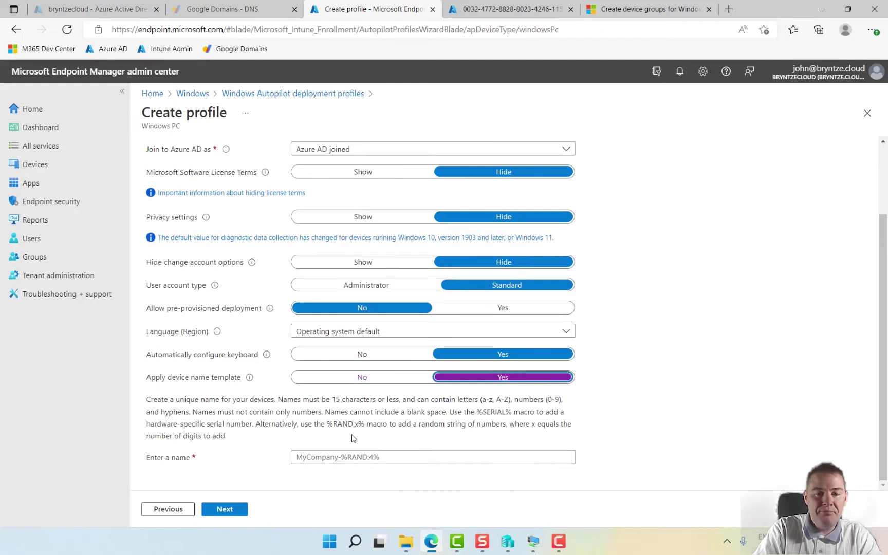
left_click(331, 458)
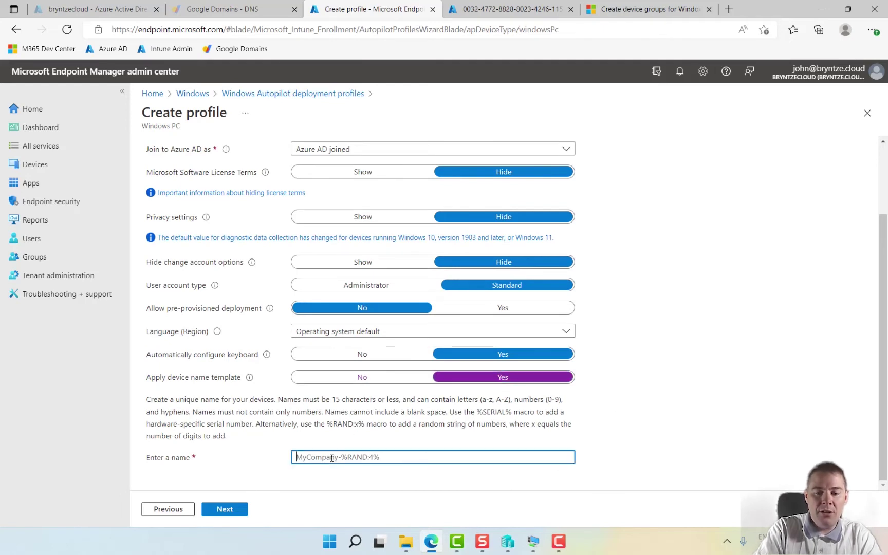
type("JBN-")
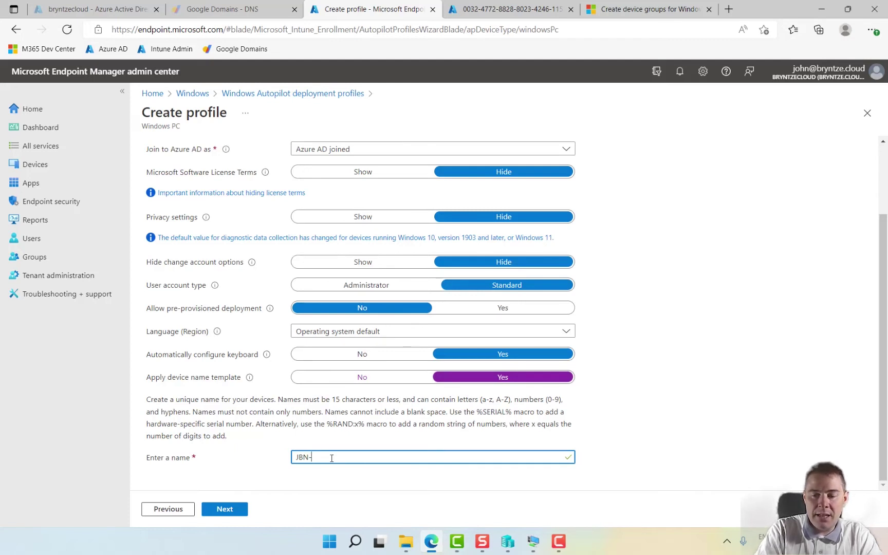
type("%SERIAL%")
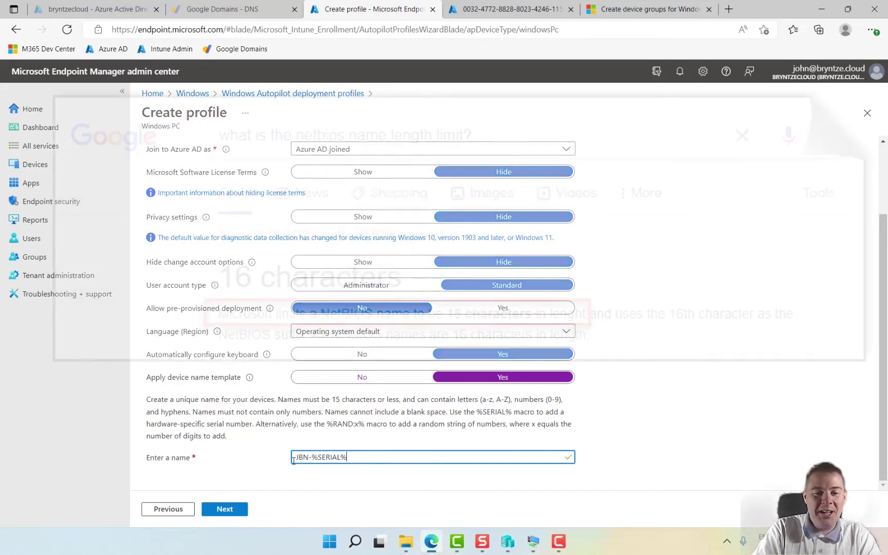
left_click_drag(356, 459, 302, 452)
left_click(352, 456)
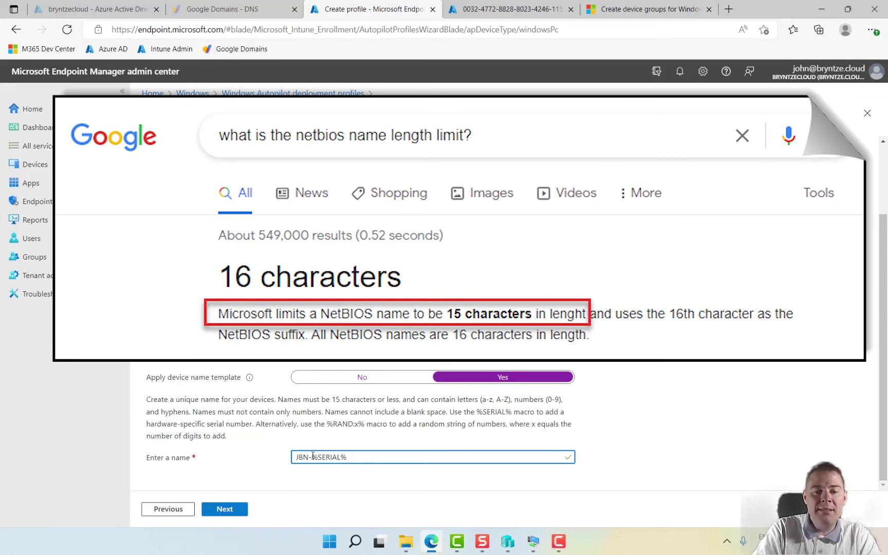
left_click_drag(312, 456, 347, 455)
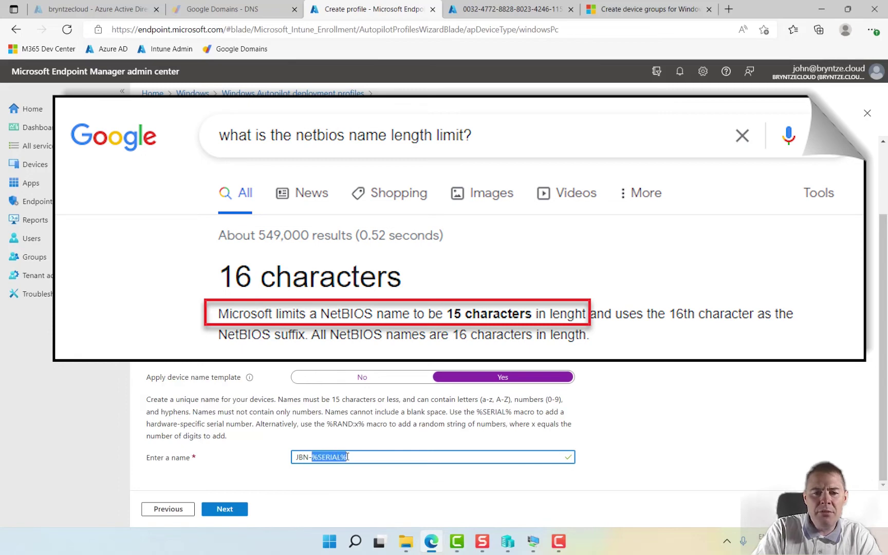
left_click(358, 456)
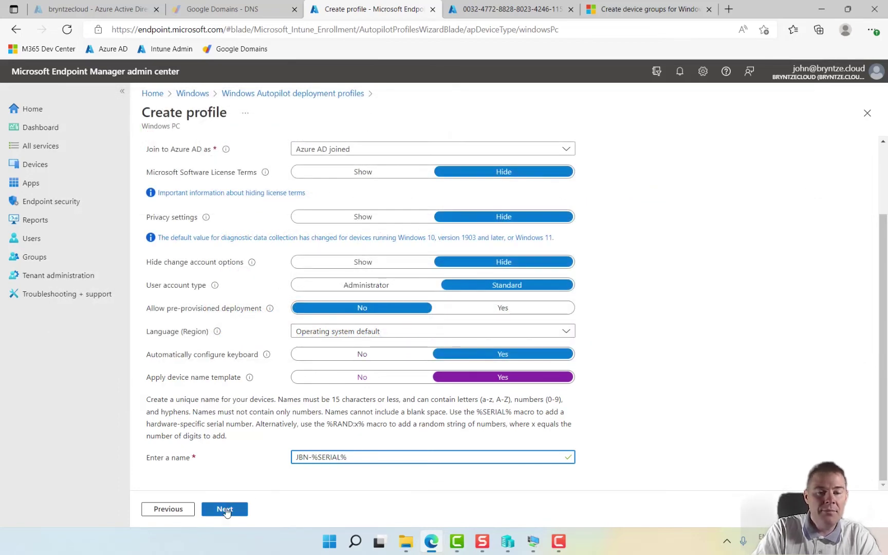
Assign the JBN - DP Default group, then review and create the deployment profile.
left_click(225, 508)
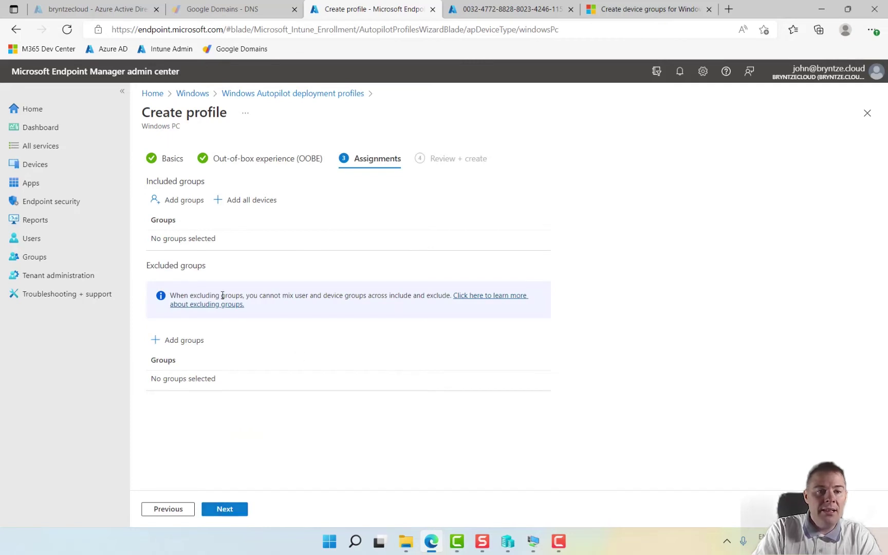
left_click(180, 203)
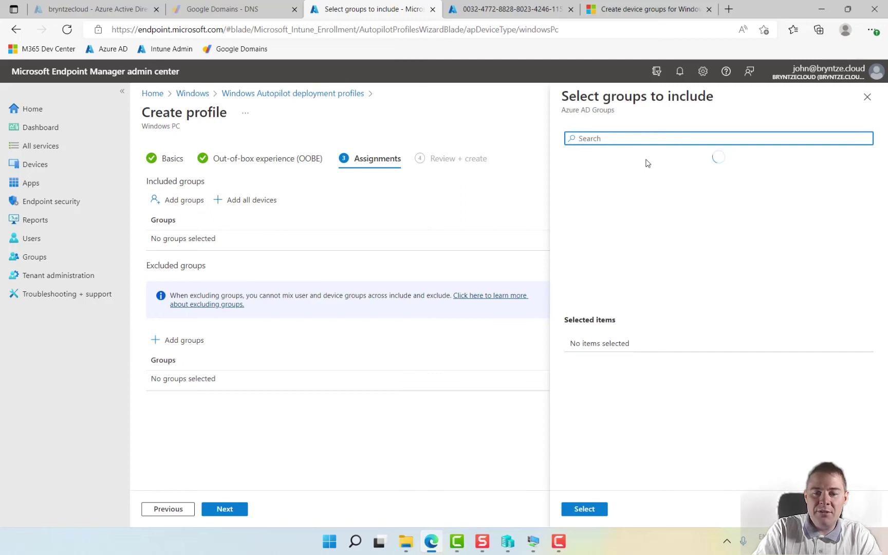
type("JBN")
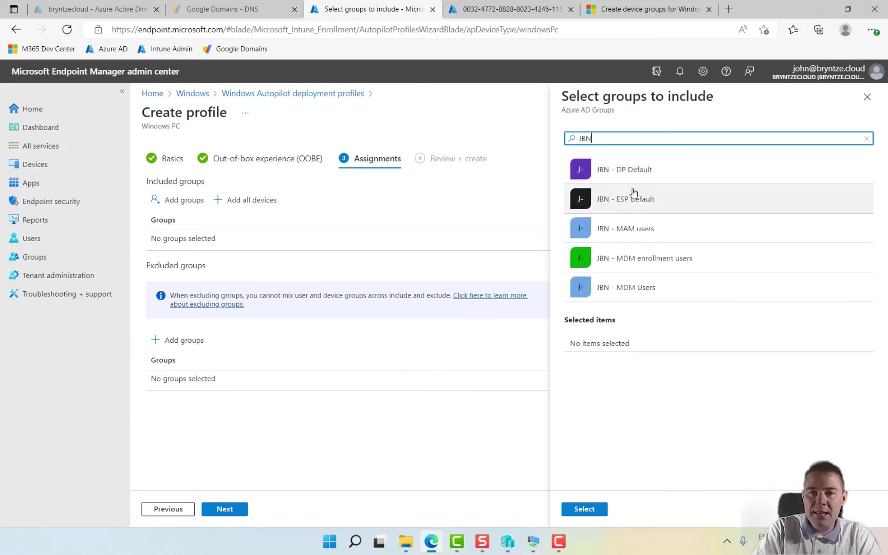
left_click(630, 170)
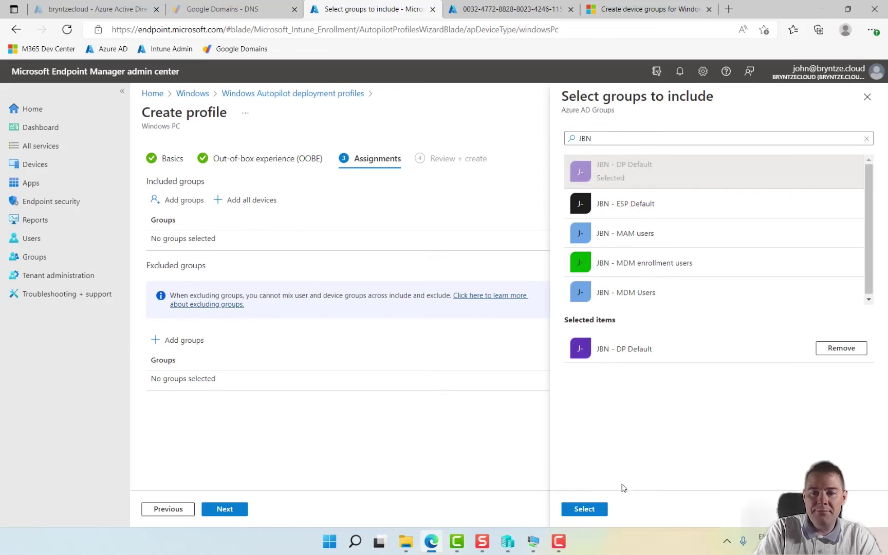
left_click(586, 508)
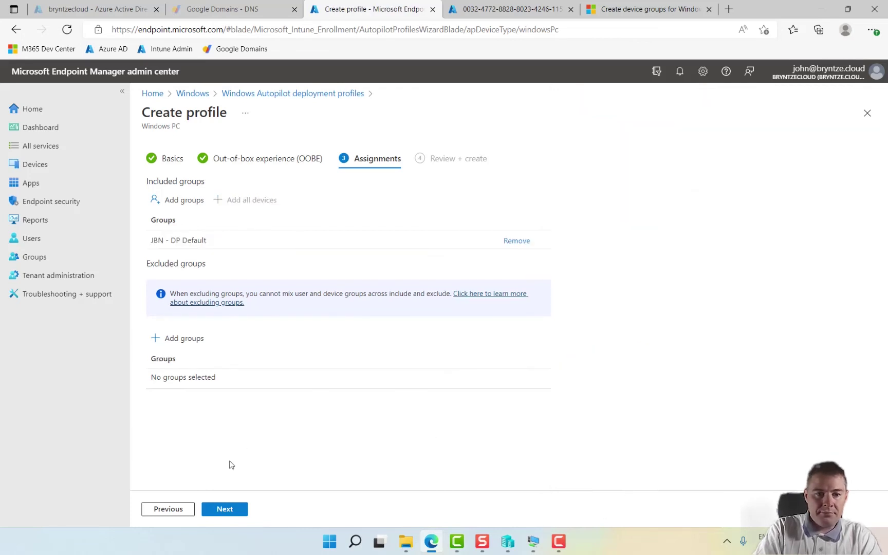
left_click(225, 508)
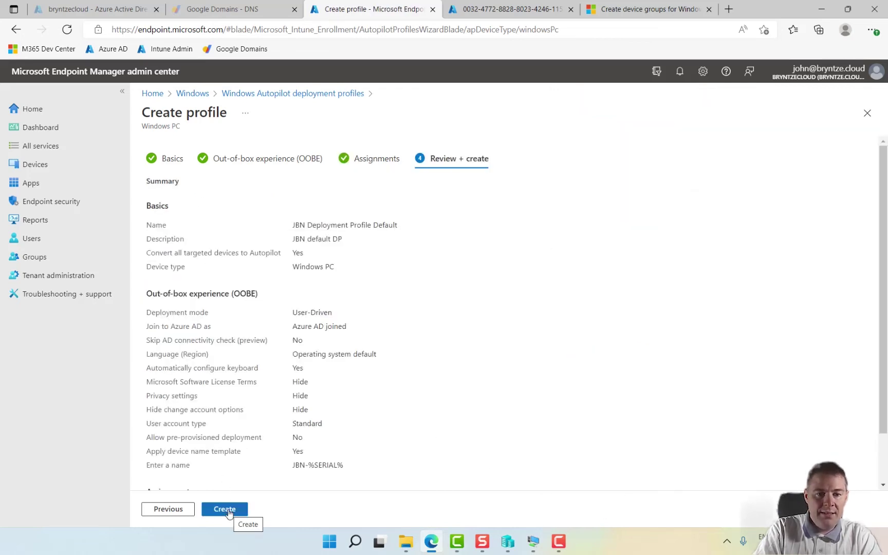
left_click(225, 509)
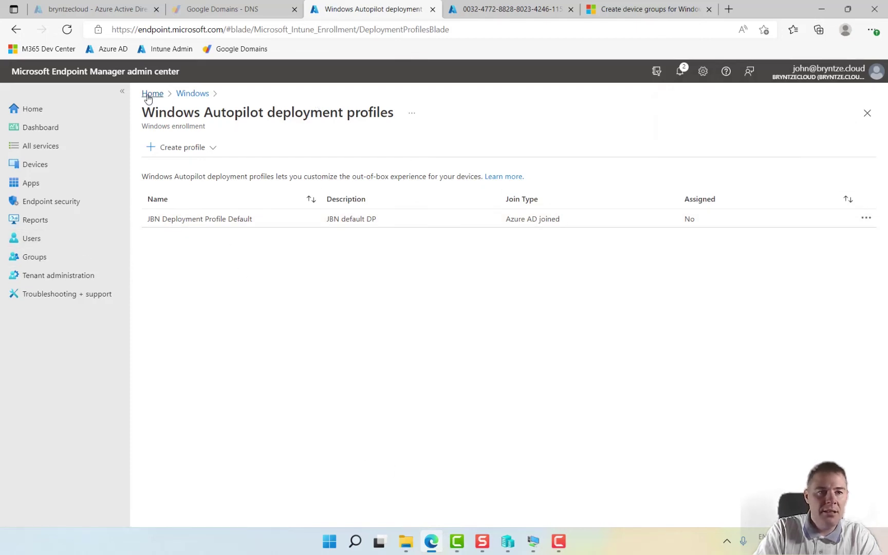
Go to Windows enrollment's Enrollment Status Page and start a new profile.
left_click(29, 170)
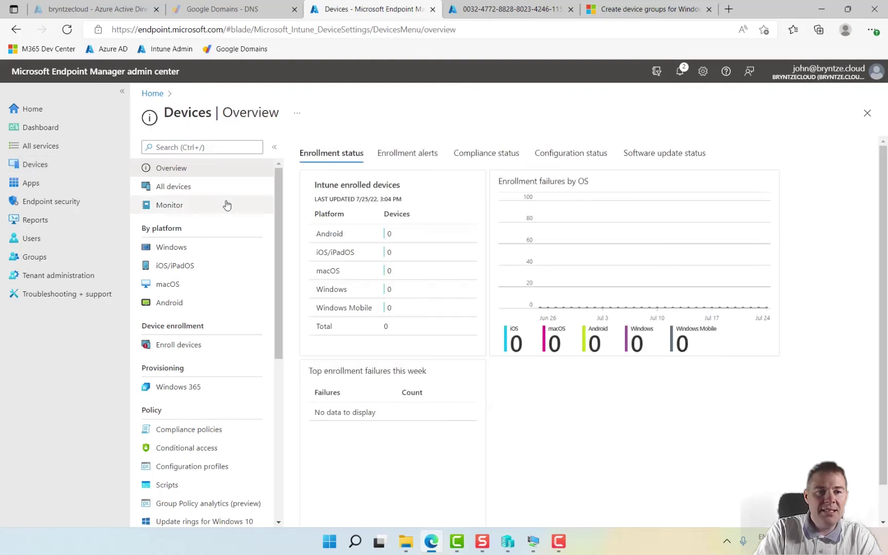
left_click(180, 249)
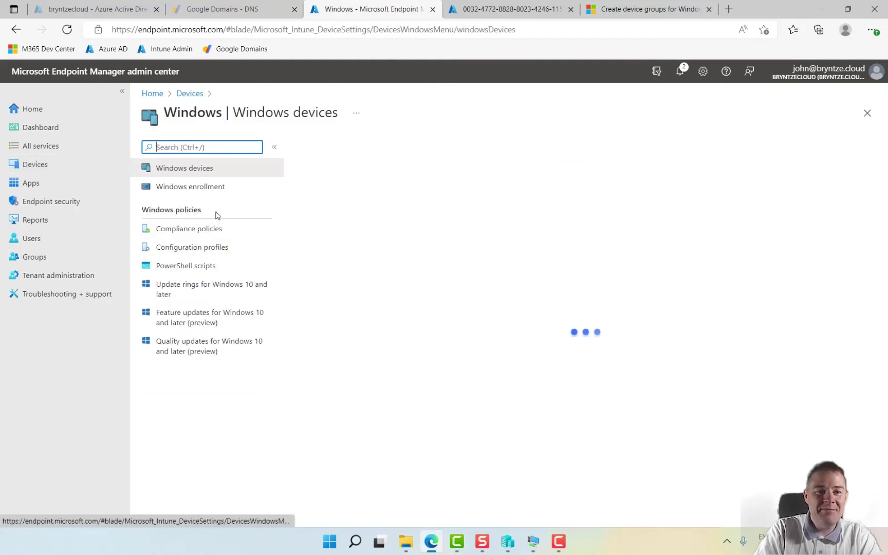
left_click(201, 189)
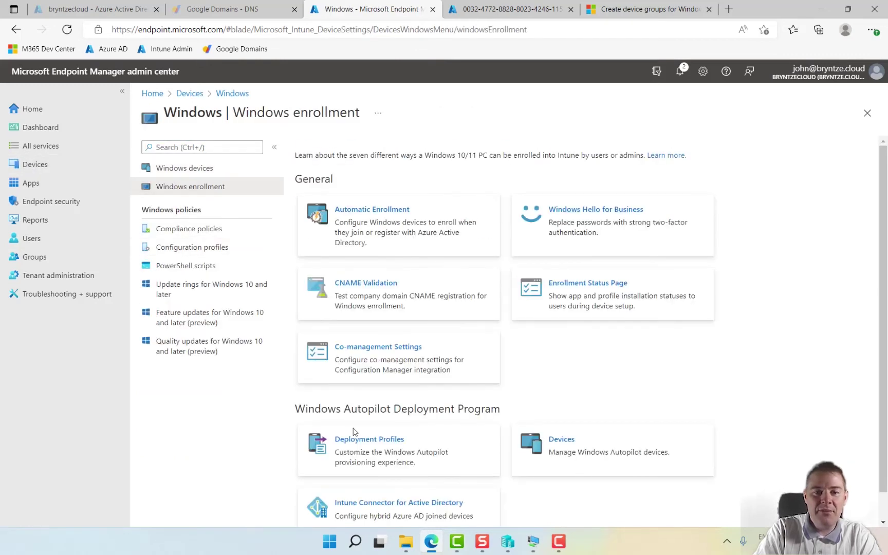
left_click(588, 298)
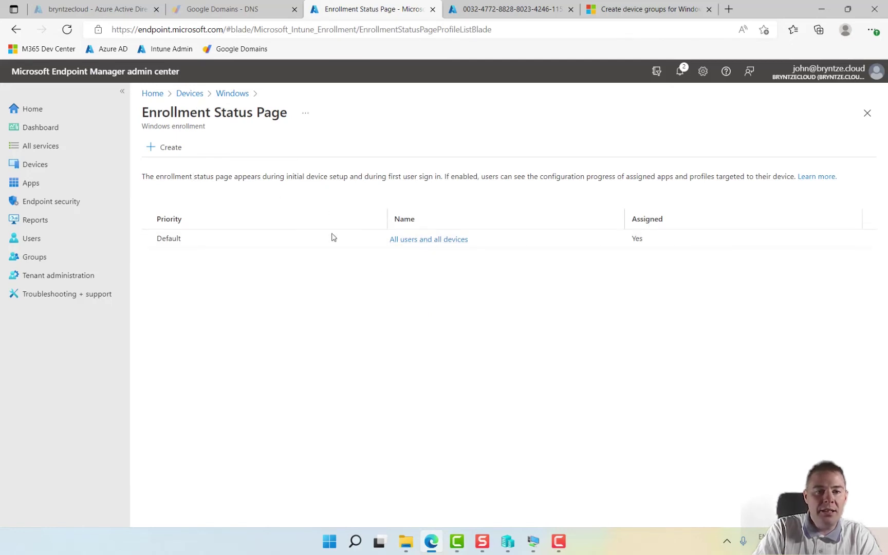
left_click(171, 147)
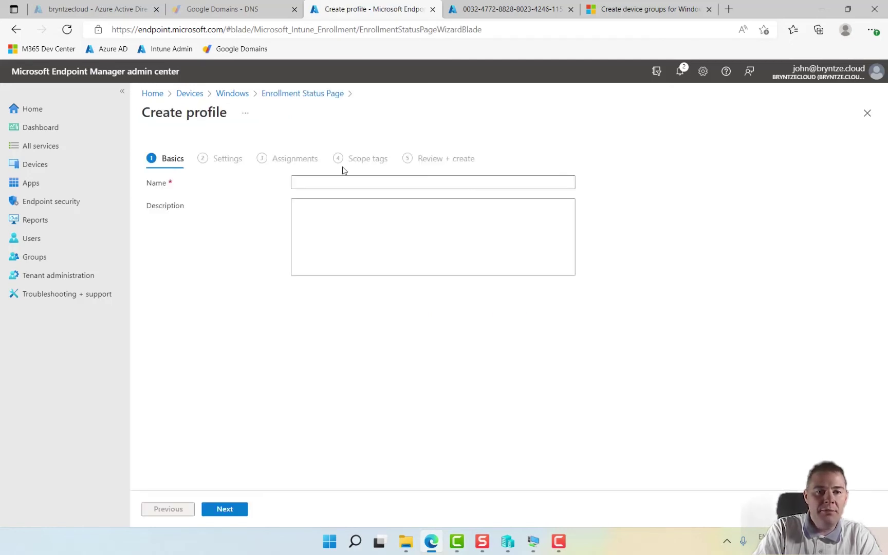
Name the profile 'JBN ESP Default' with description 'JBN ESP' and continue.
left_click(324, 183)
type("JBN")
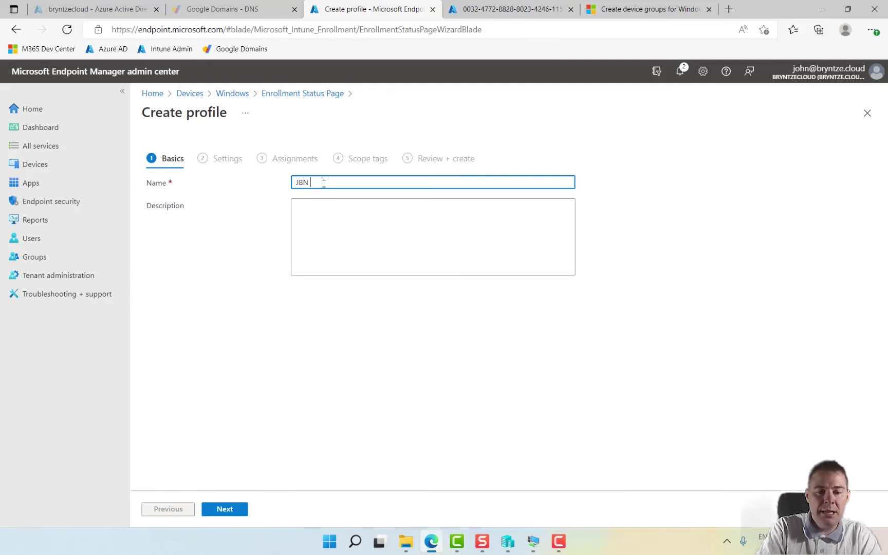
type(" ESP Default")
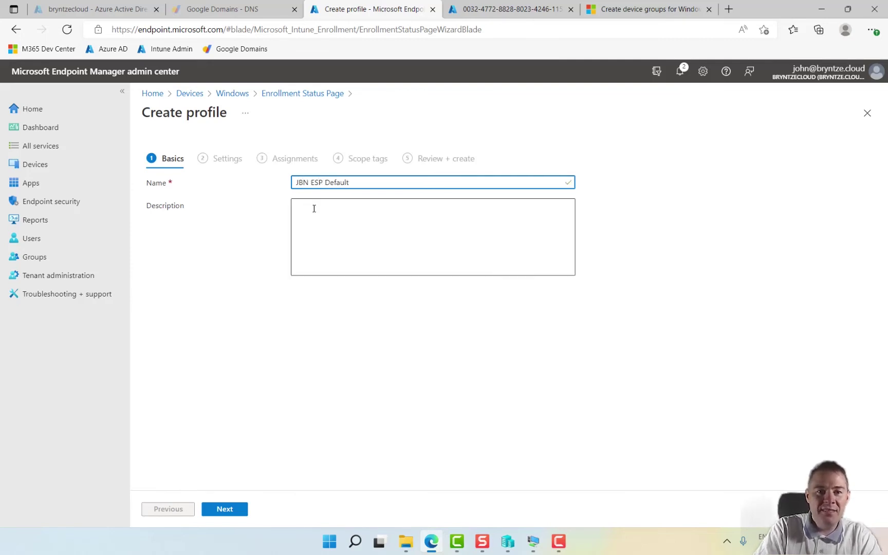
left_click(314, 211)
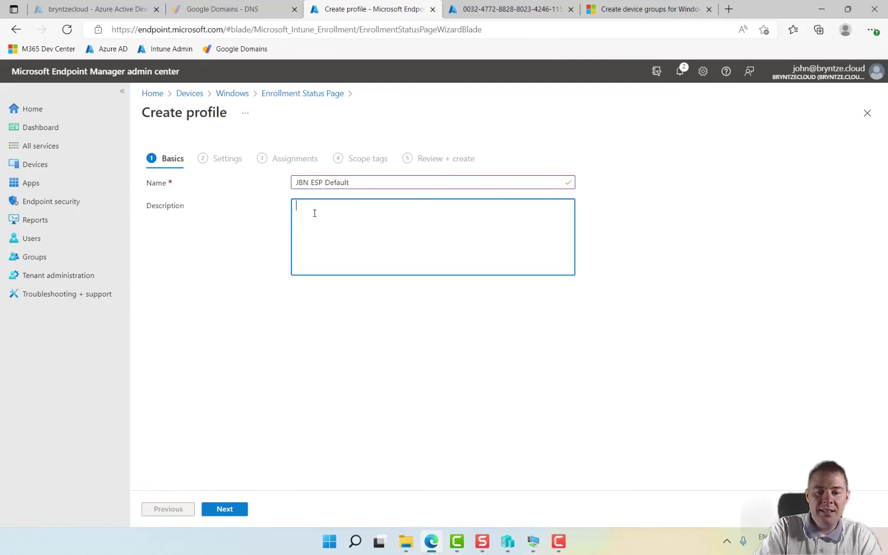
type("JBN ESP")
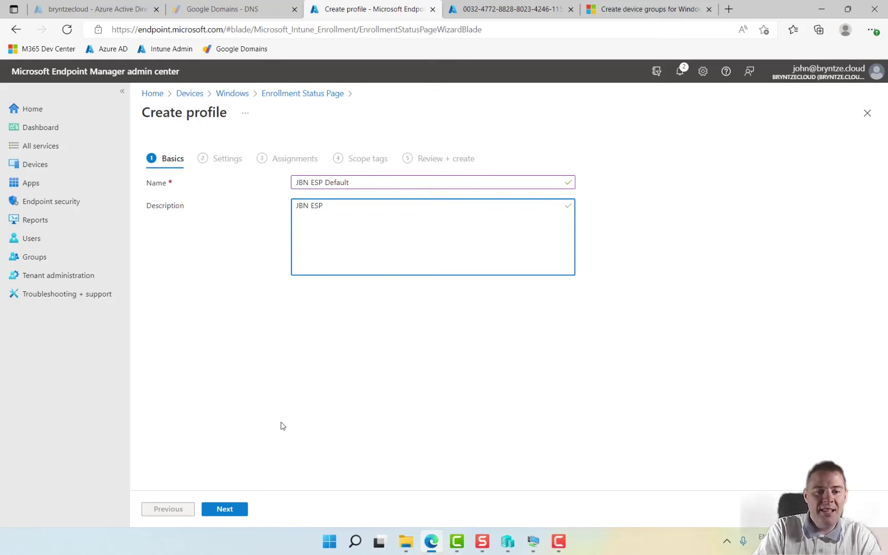
left_click(229, 509)
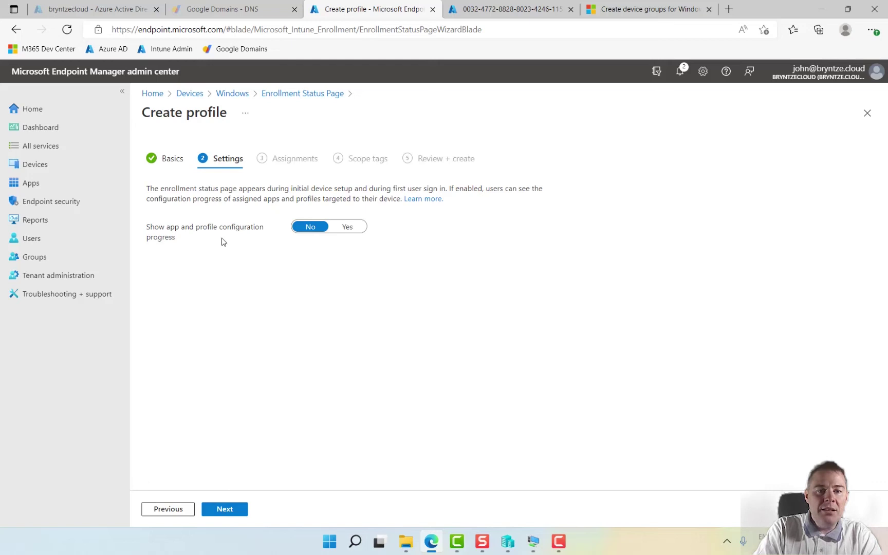
Show configuration progress, 240-minute time limit, a JBN support office error message, and no device blocking.
left_click(353, 231)
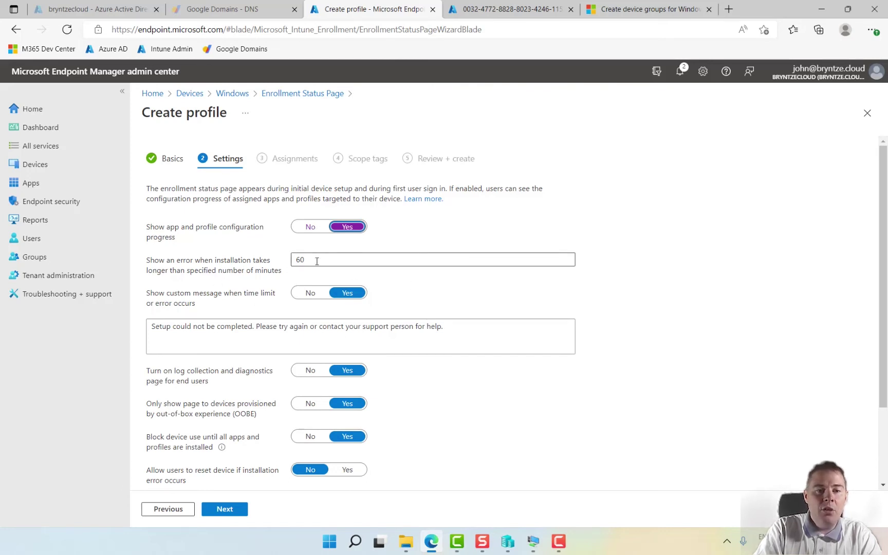
left_click_drag(316, 261, 278, 261)
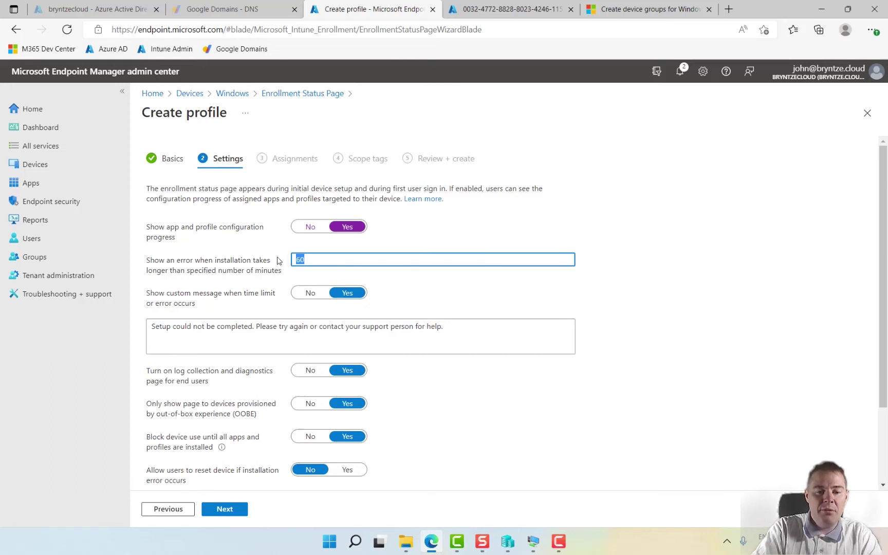
type("24")
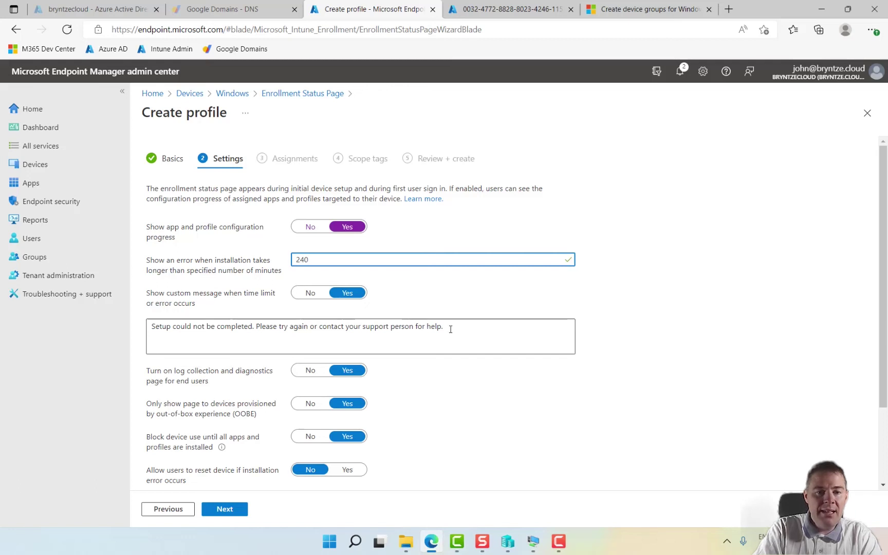
left_click_drag(450, 329, 85, 301)
type("Please contact your nearest JBN support office.")
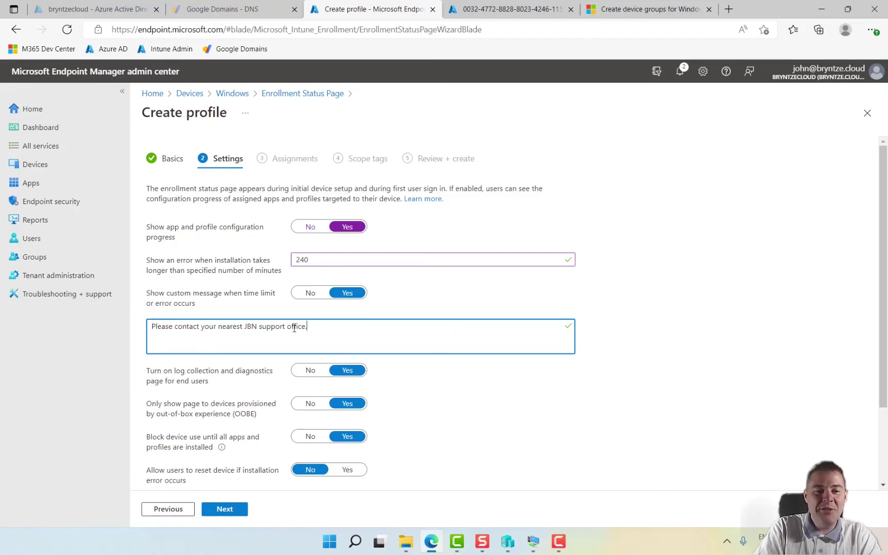
scroll(548, 419, "down", 2)
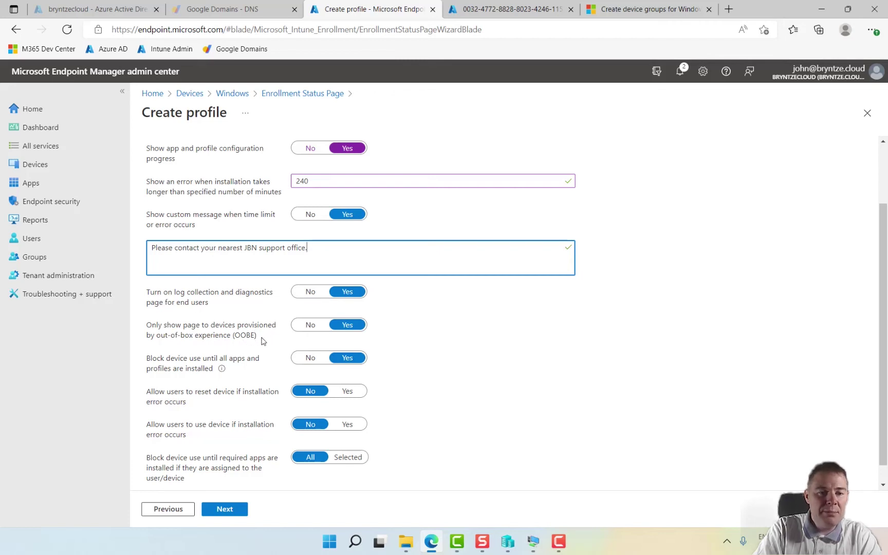
scroll(441, 362, "down", 1)
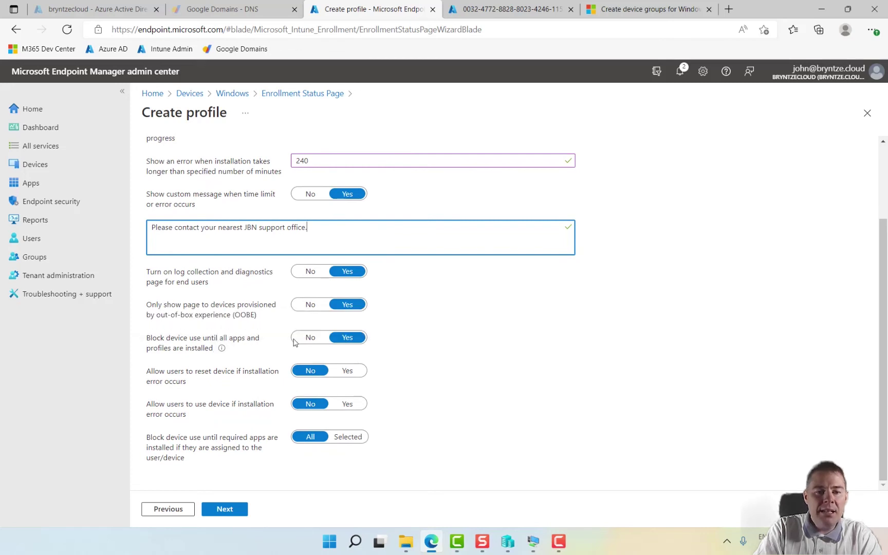
left_click(310, 338)
scroll(311, 342, "up", 5)
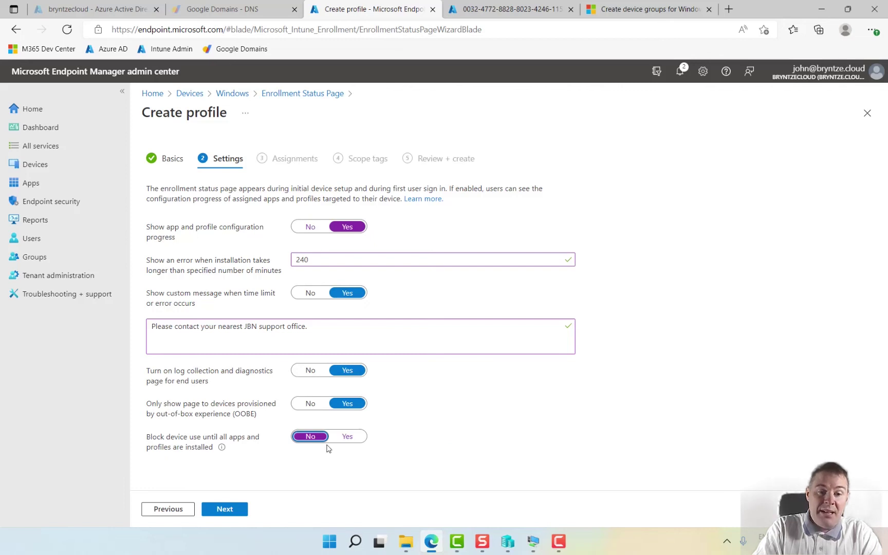
left_click(348, 437)
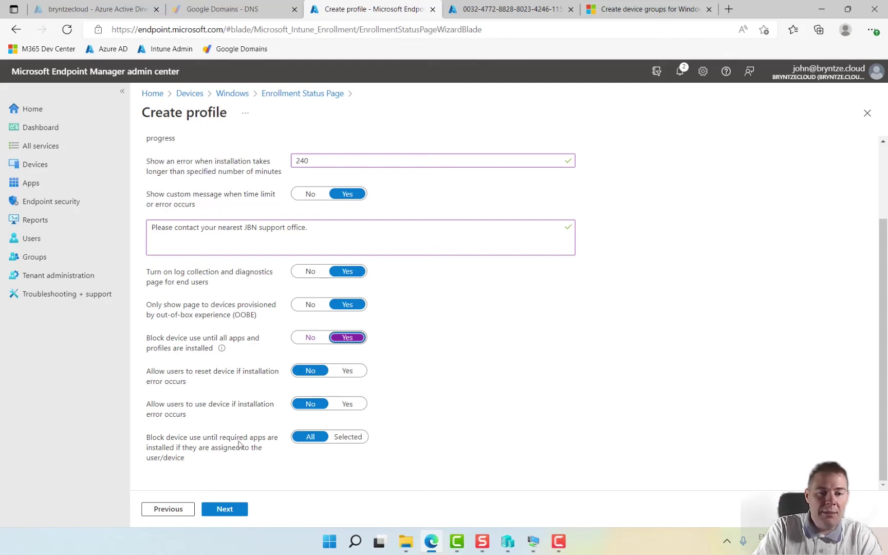
left_click(348, 438)
scroll(395, 437, "down", 2)
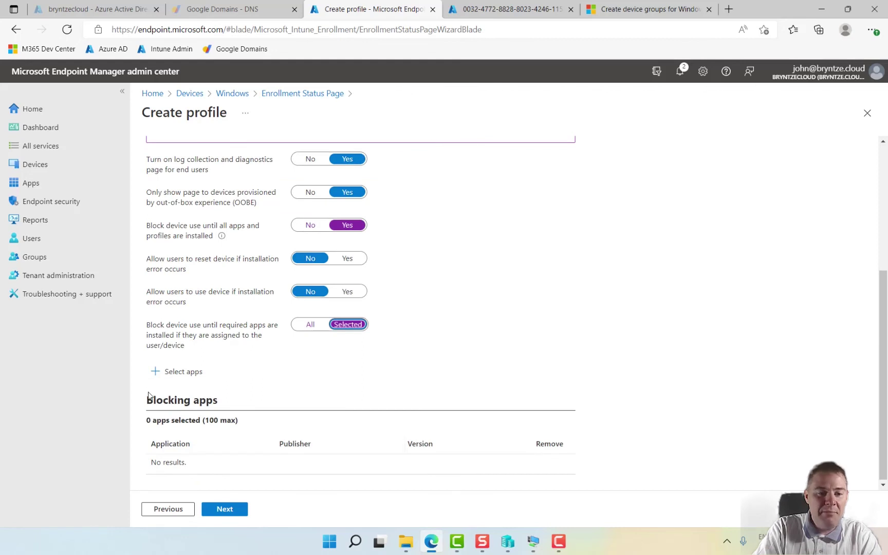
left_click(162, 371)
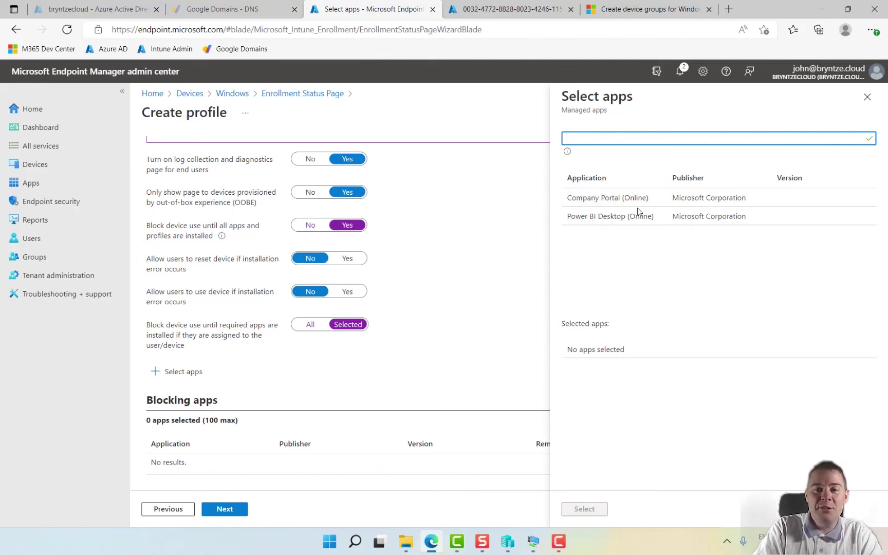
left_click(867, 96)
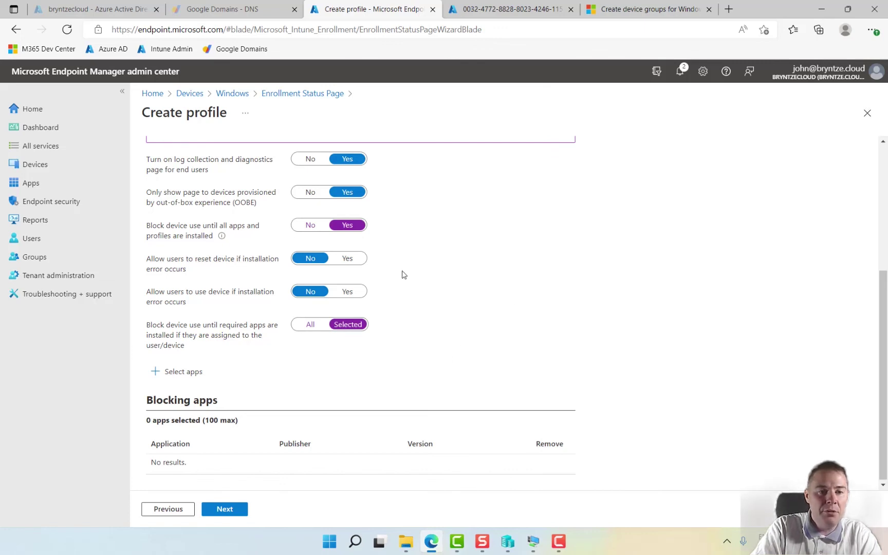
left_click(310, 227)
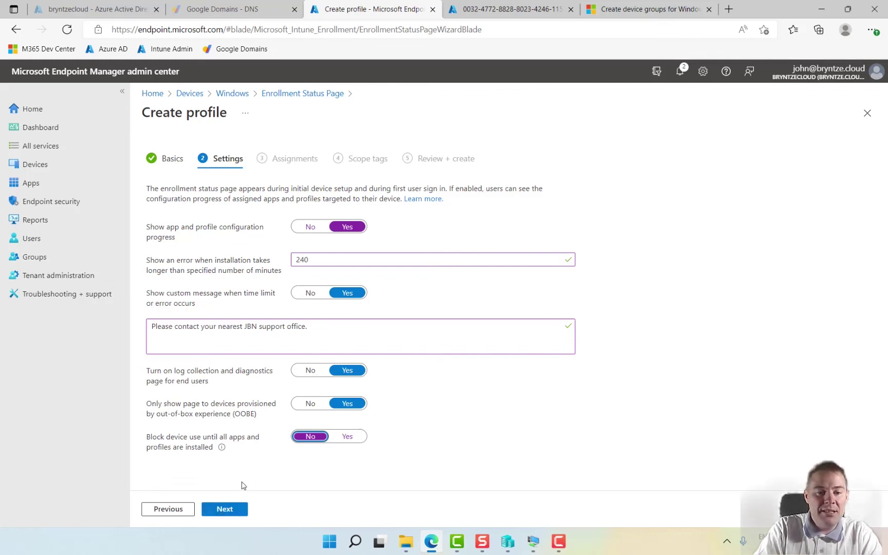
Include the JBN - ESP Default group, skip scope tags, and create the ESP profile.
left_click(225, 508)
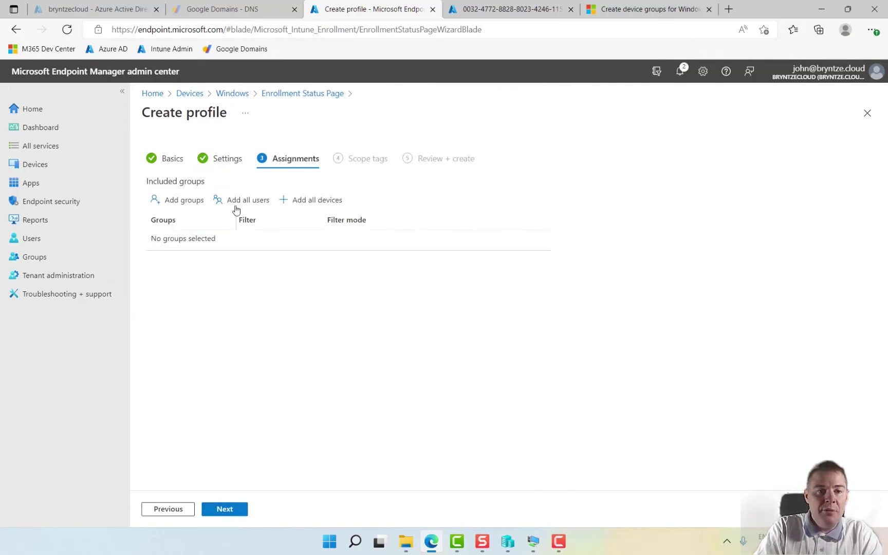
left_click(184, 200)
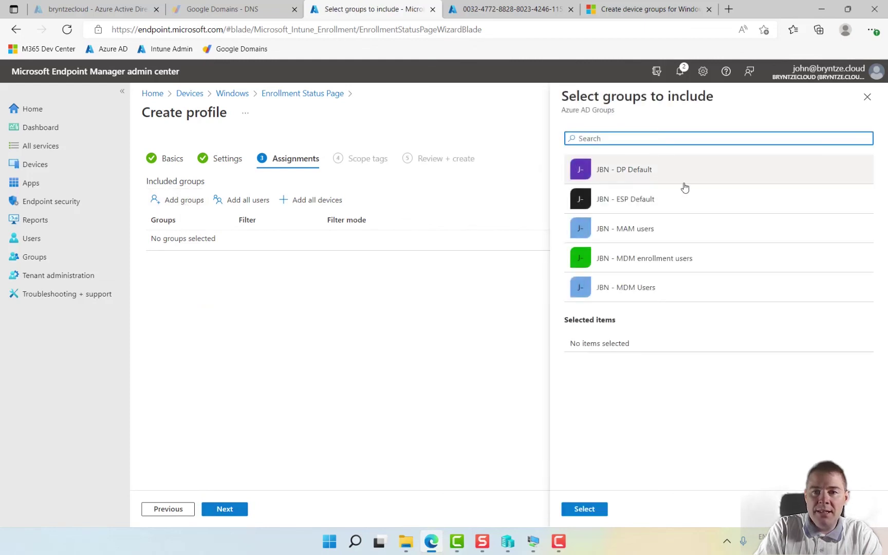
left_click(623, 202)
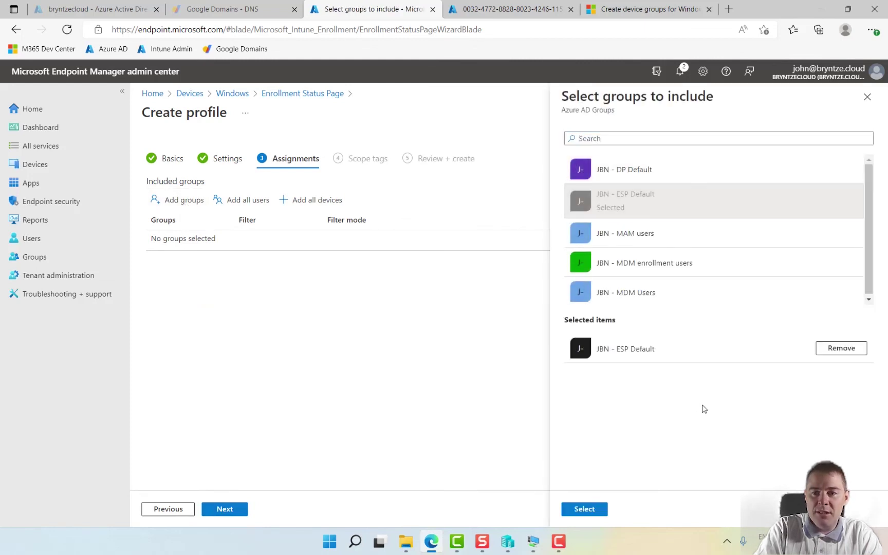
left_click(591, 510)
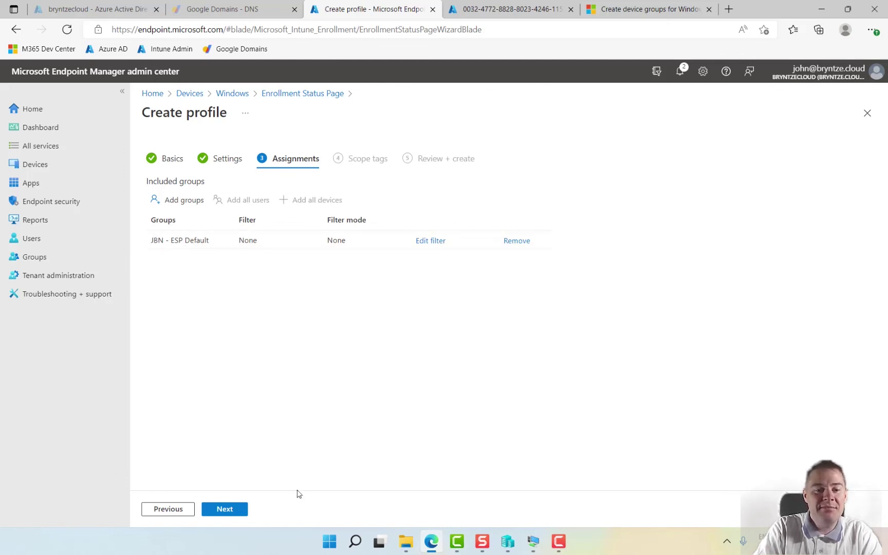
left_click(225, 509)
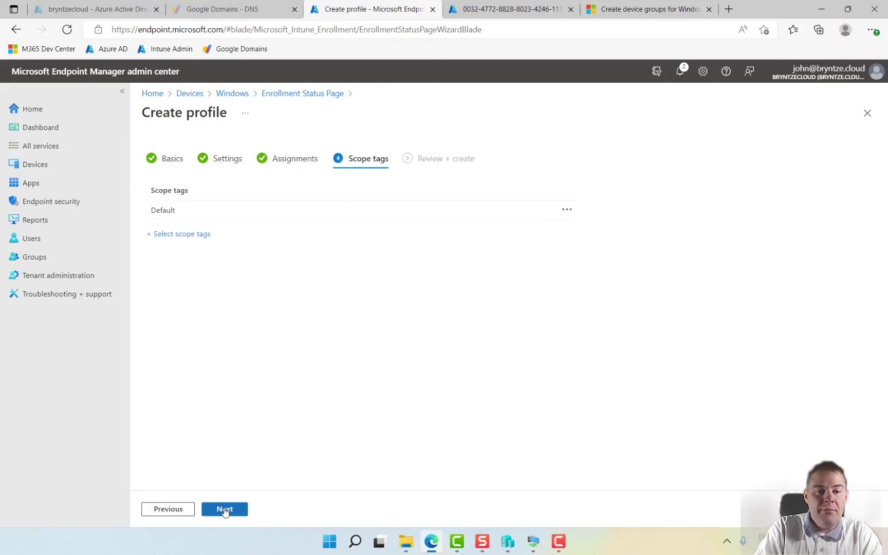
left_click(225, 509)
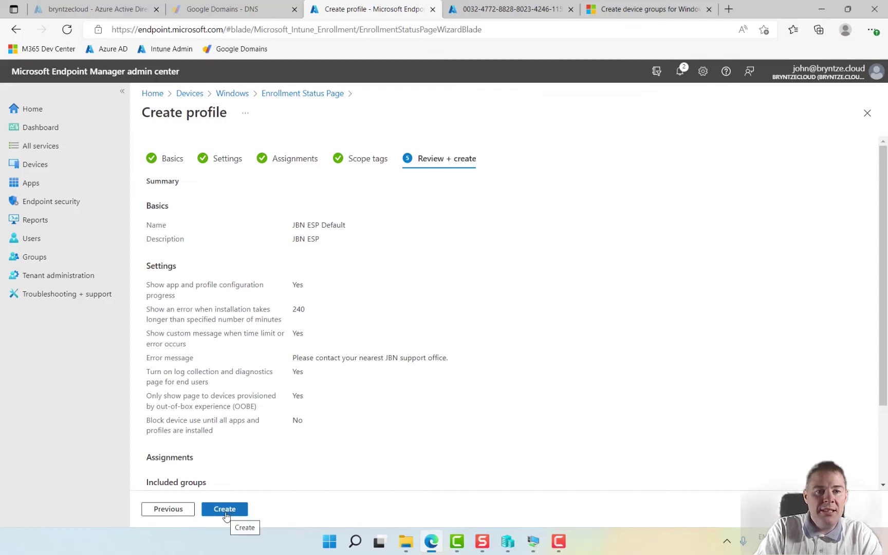
left_click(226, 514)
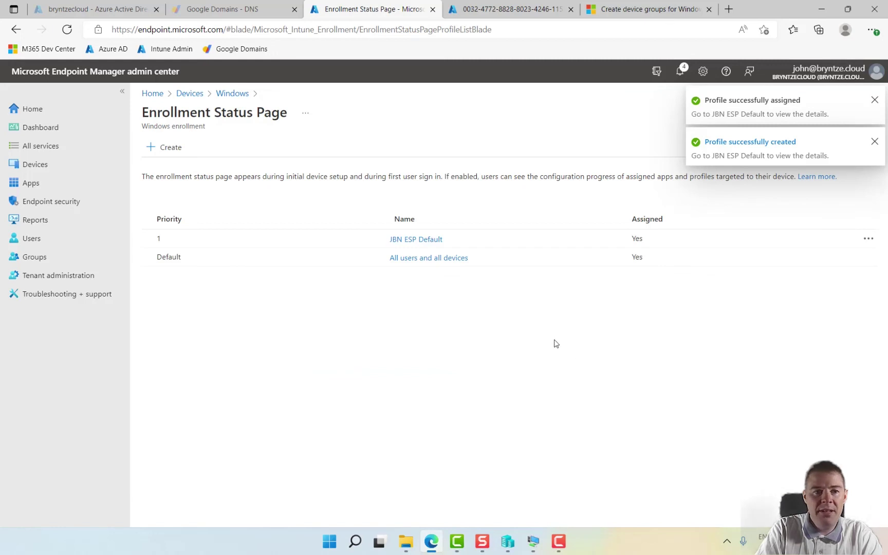
Go back to the Windows enrollment overview via the Windows breadcrumb.
left_click(227, 95)
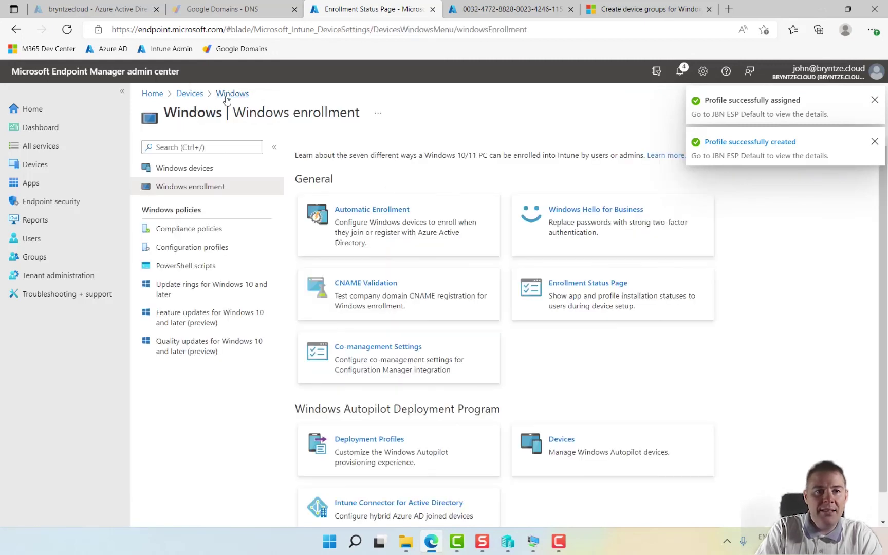
scroll(748, 383, "down", 1)
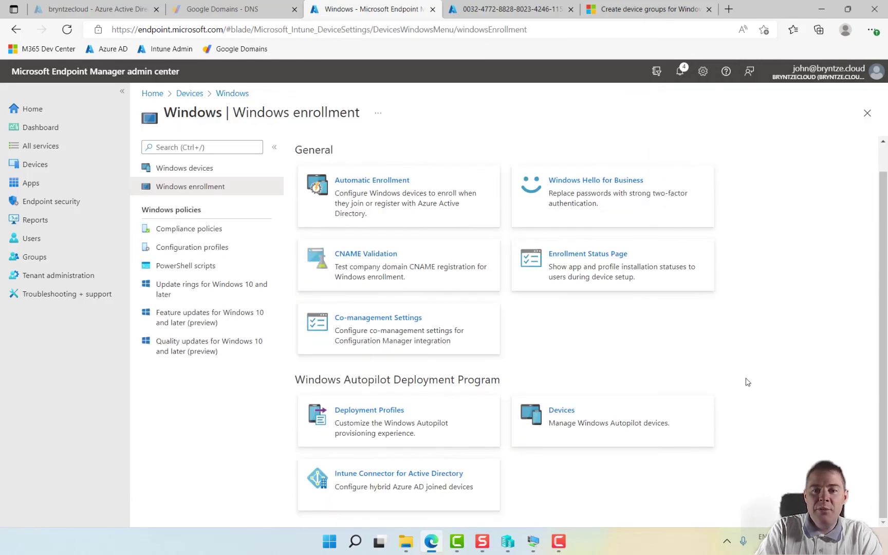